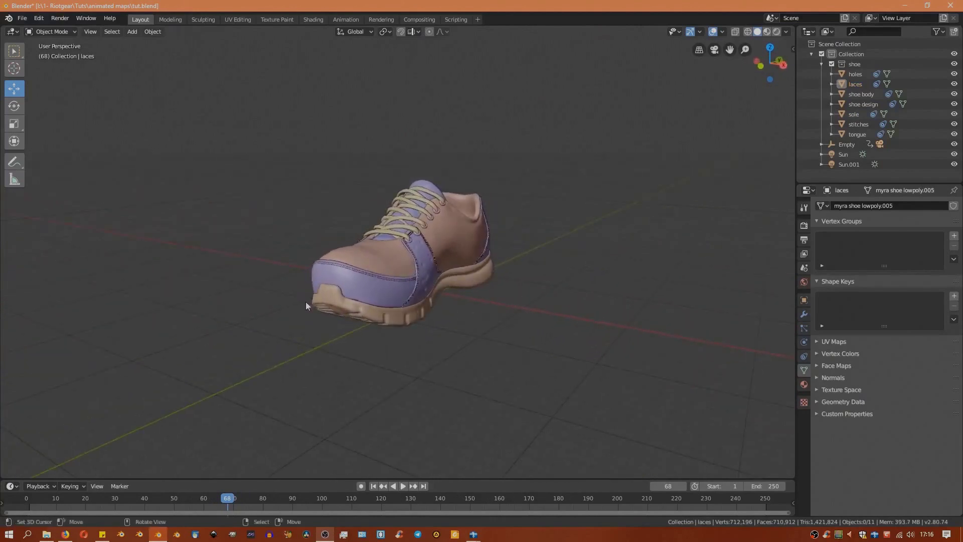
- Switch to the UV Editing workspace in Object Mode and select the shoe body in the right orthographic view
middle_click_drag(306, 305, 414, 293)
key("KP_3")
left_click(237, 19)
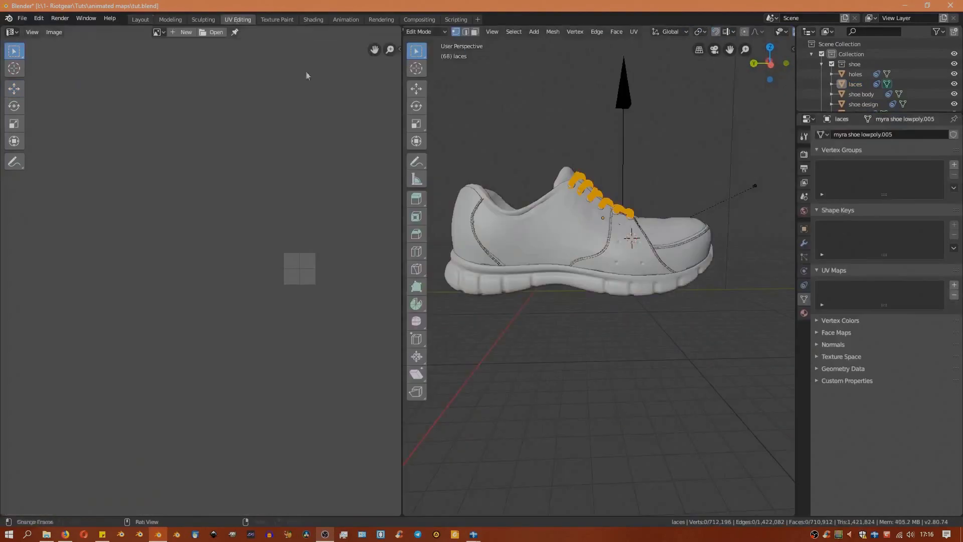
key("Tab")
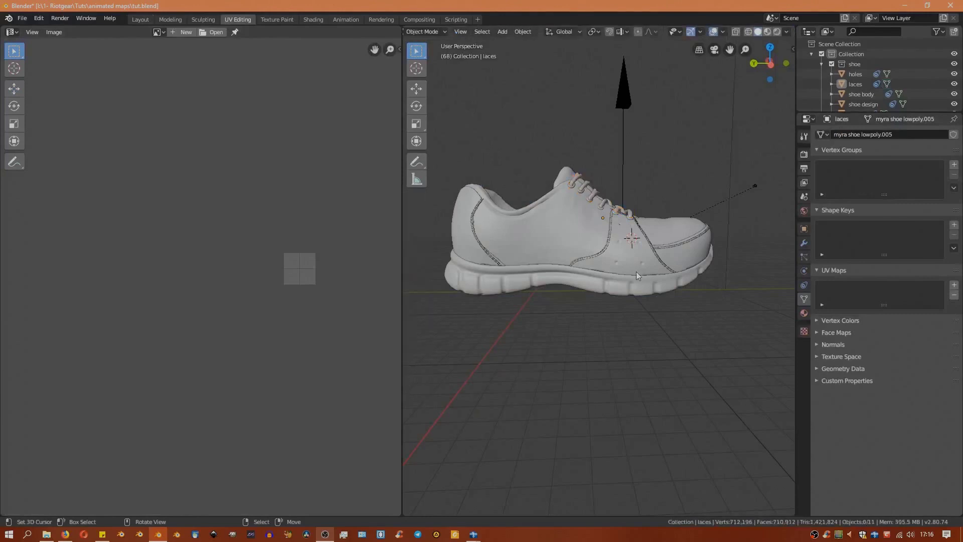
key("KP_3")
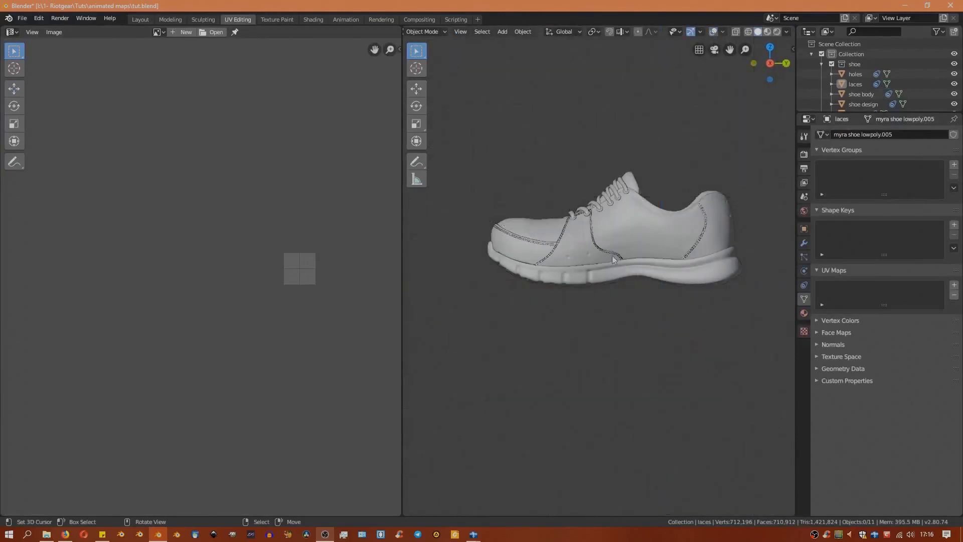
middle_click_drag(675, 312, 681, 324)
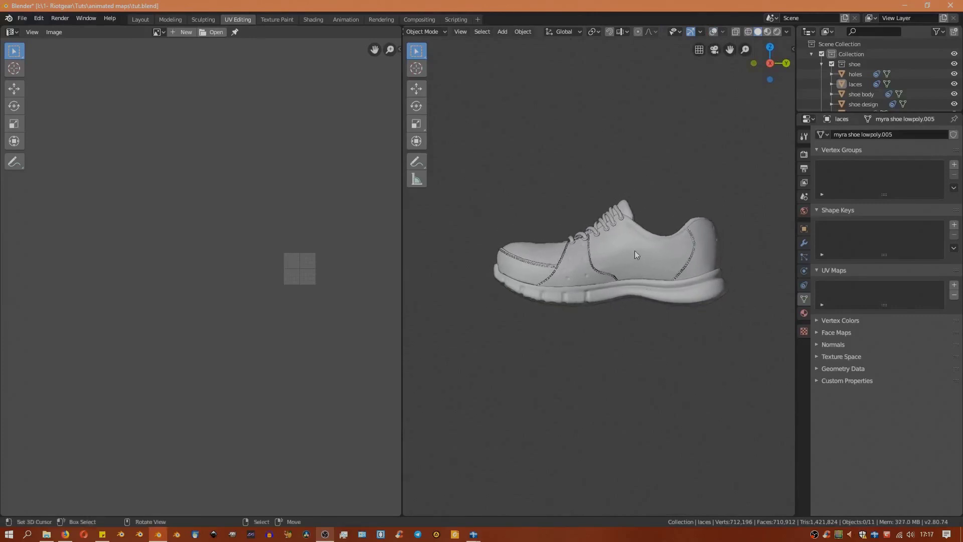
- Display the existing Displacement texture.mov in the image editor beside the shoe
left_click(160, 33)
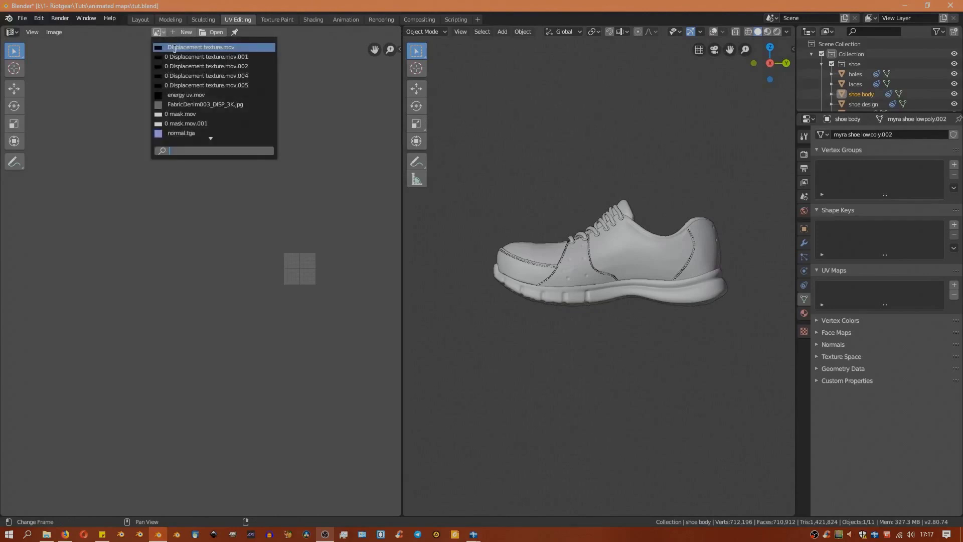
left_click(175, 48)
scroll(283, 208, "down", 2)
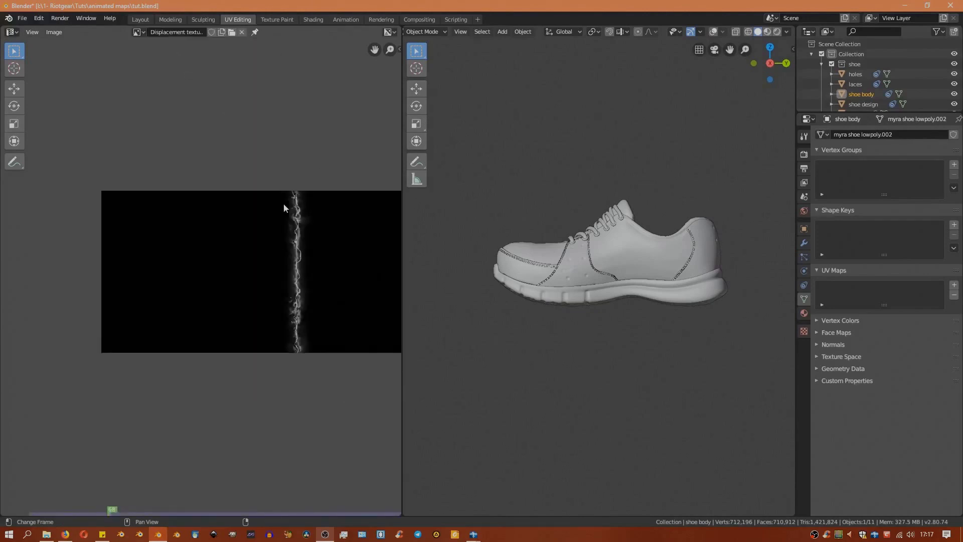
middle_click_drag(308, 229, 270, 235)
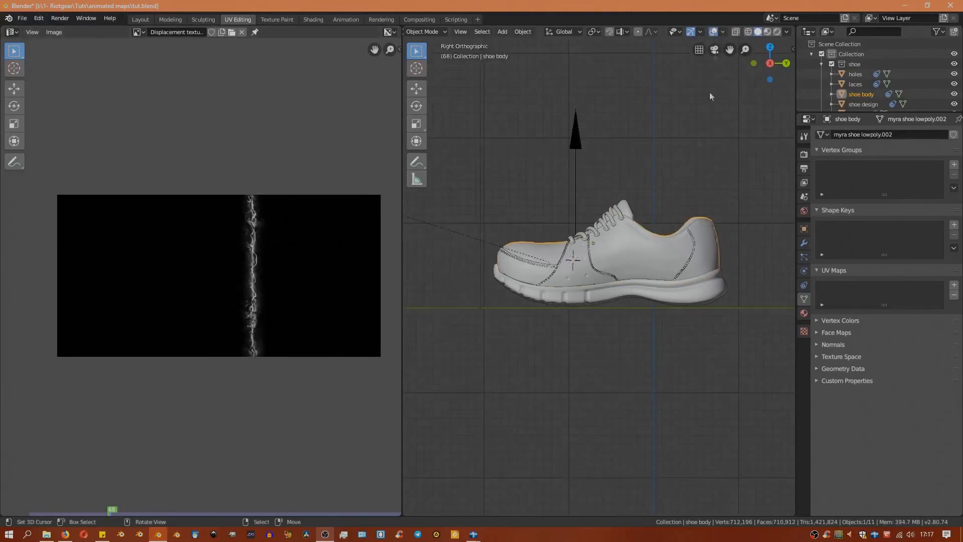
- Select all parts of the shoe and unwrap their whole geometry with Project From View from the right side
key("b")
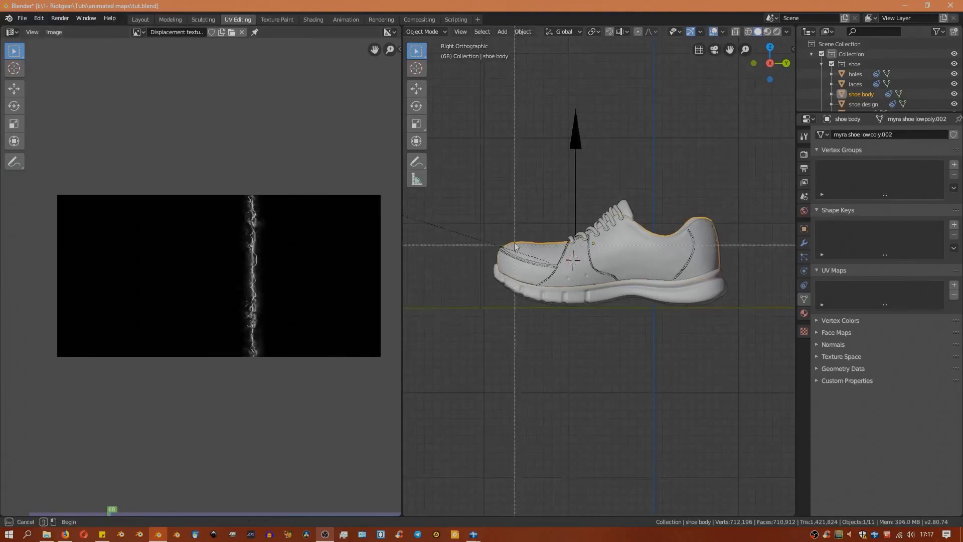
left_click_drag(500, 224, 731, 321)
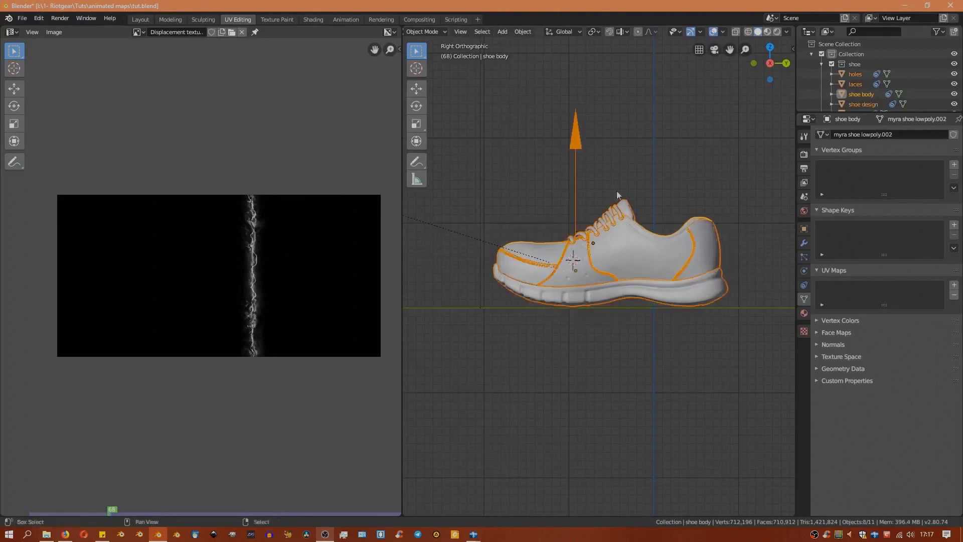
key("Tab")
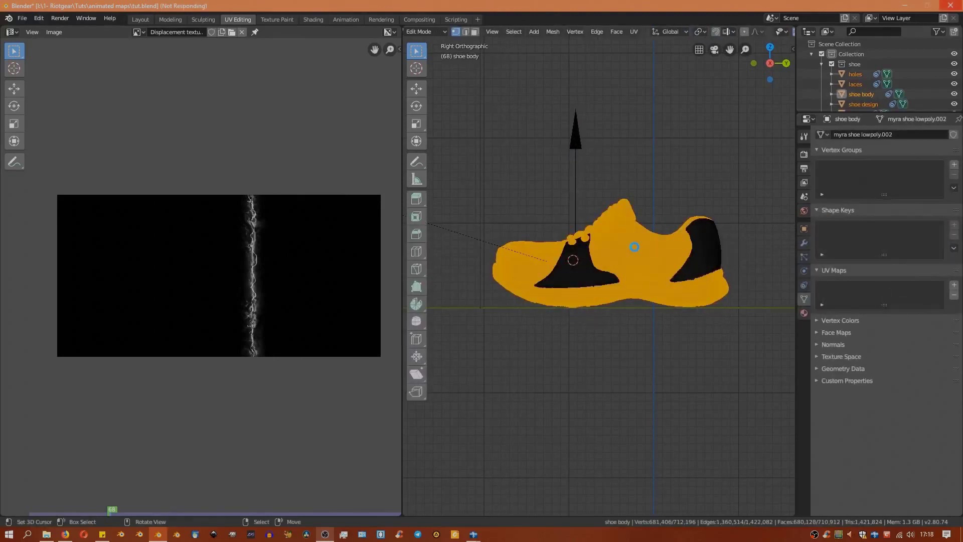
key("alt+a")
scroll(634, 247, "down", 1)
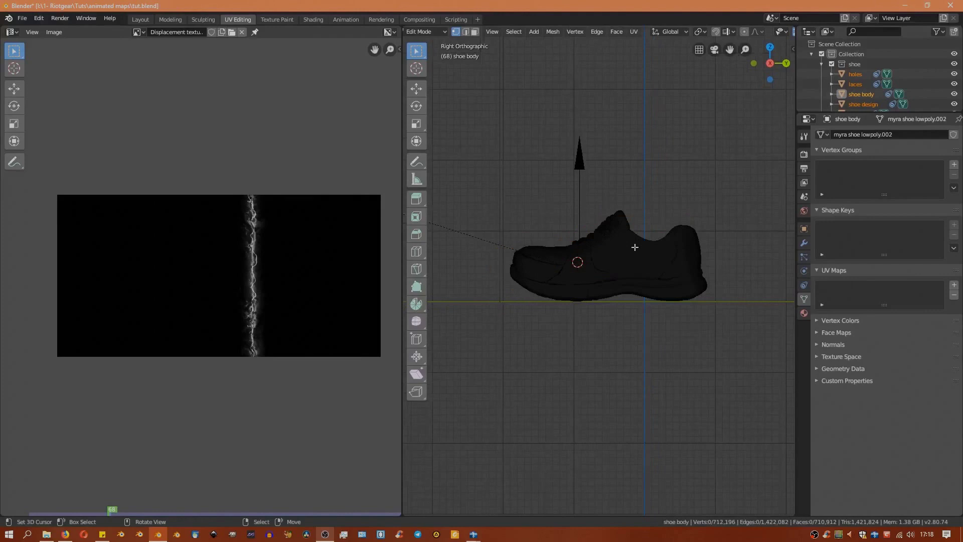
key("a")
key("u")
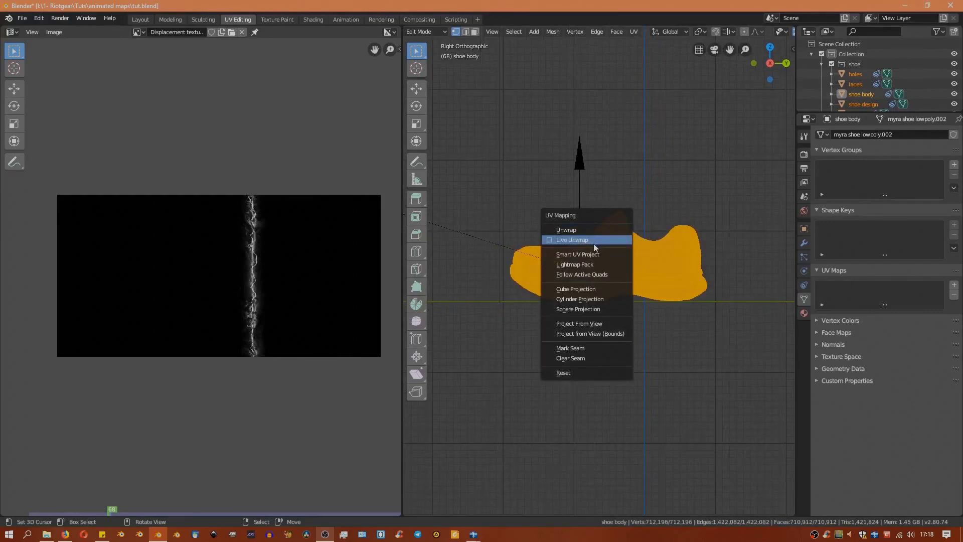
left_click(586, 325)
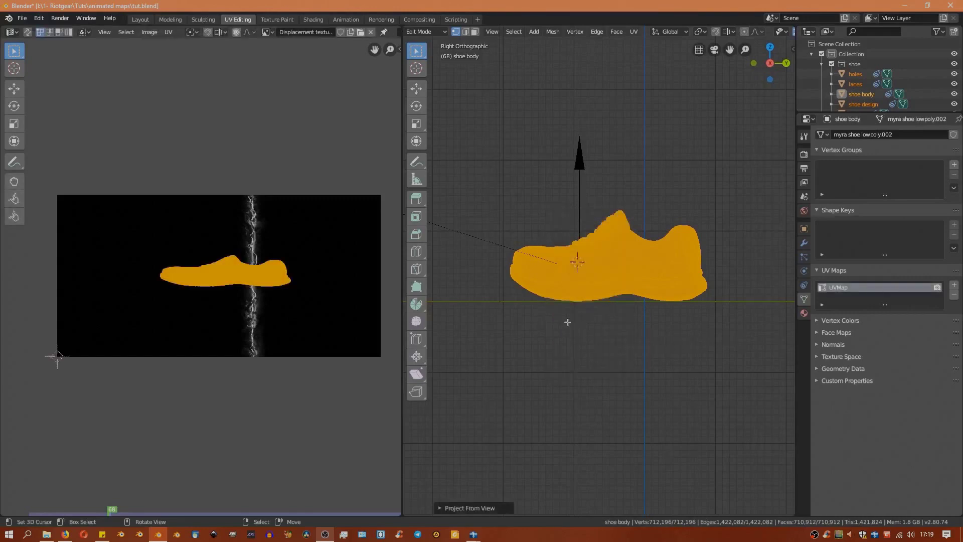
- Stretch the shoe UVs along Y by about 1.59, shift them about 0.27 toward negative X, and leave Edit Mode
scroll(241, 320, "up", 2)
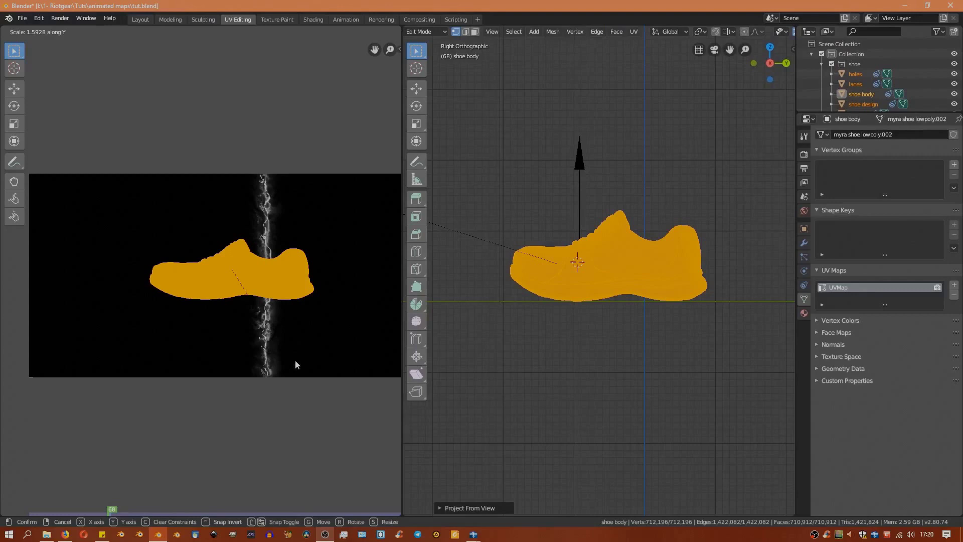
left_click(280, 301)
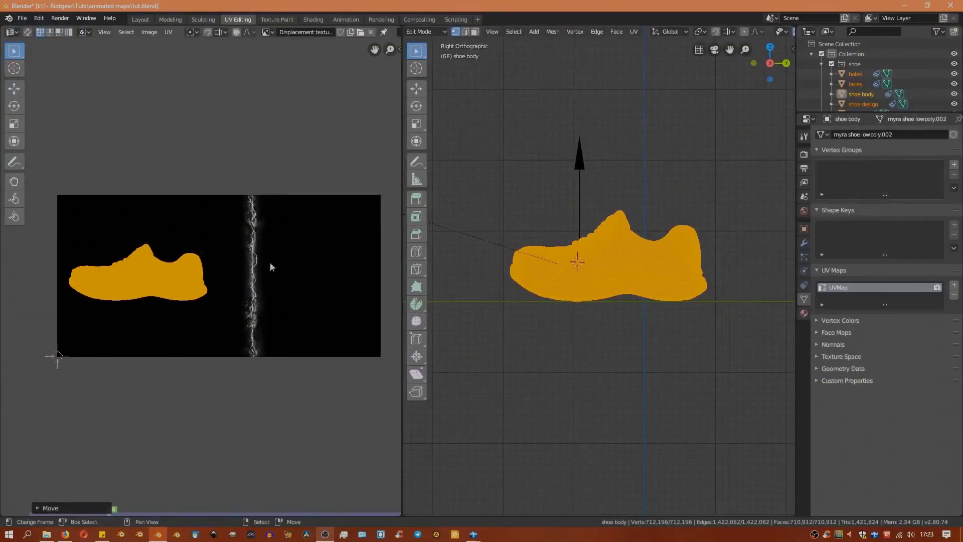
key("Tab")
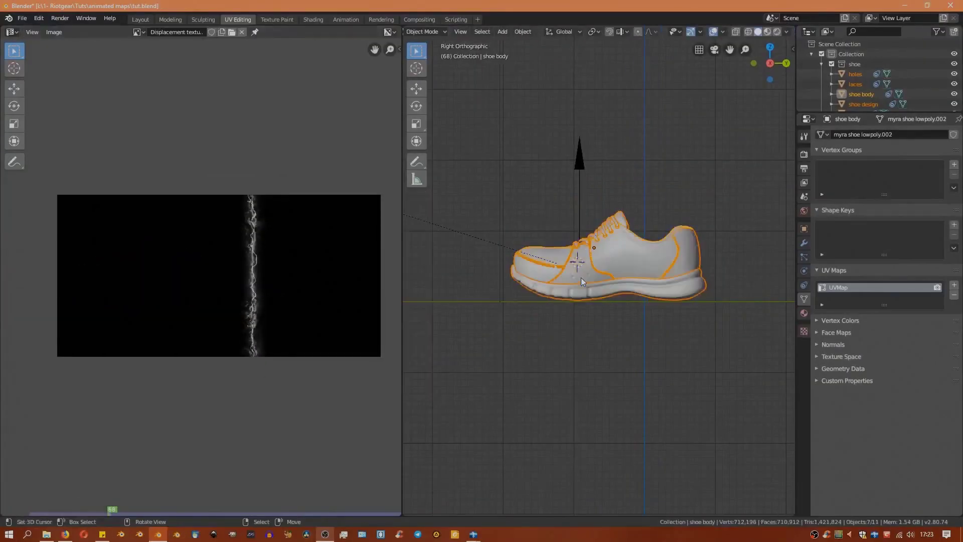
- Deselect all shoe parts and return to the Layout workspace
key("alt+a")
middle_click_drag(533, 233, 559, 246)
left_click(141, 20)
middle_click_drag(436, 387, 569, 355)
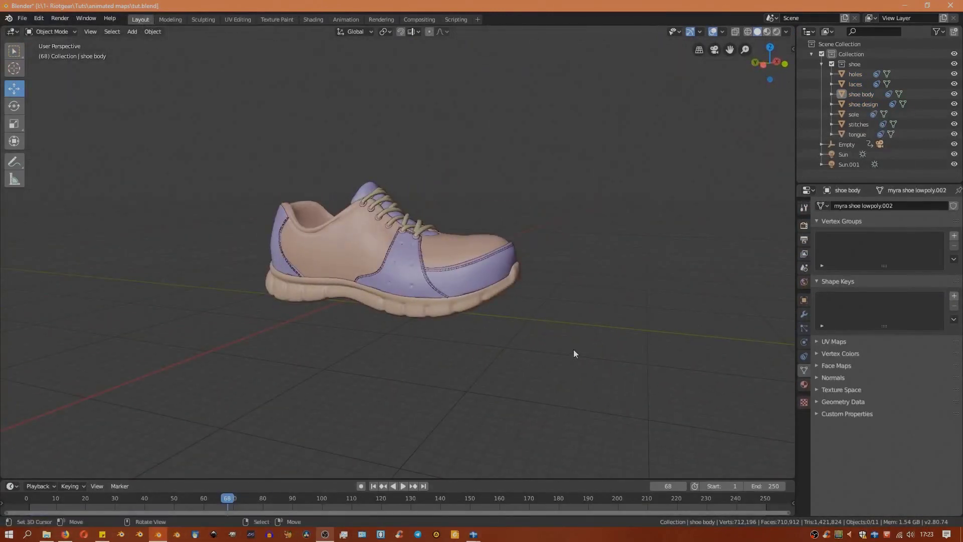
middle_click_drag(573, 350, 534, 350)
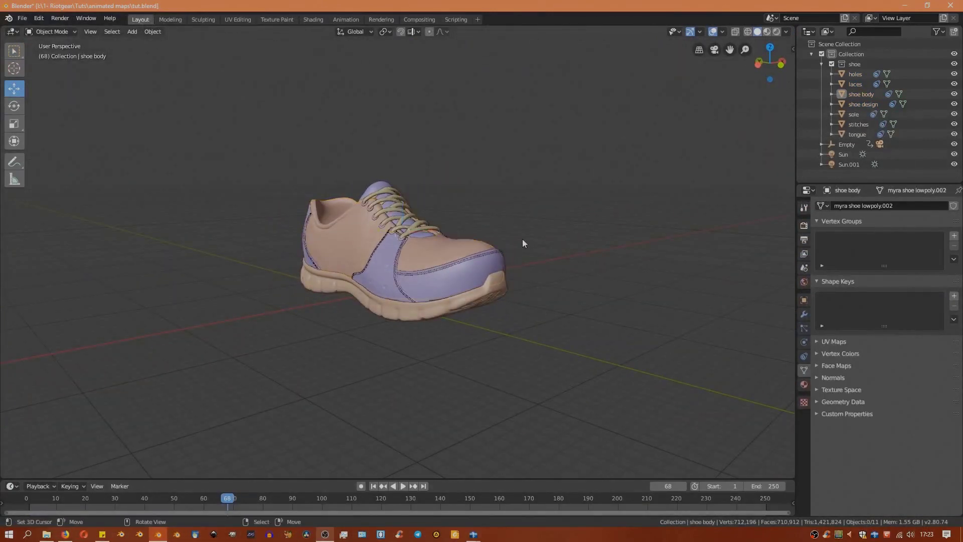
- Add a Displace modifier to the shoe body with a new texture named wave displacement
left_click(804, 314)
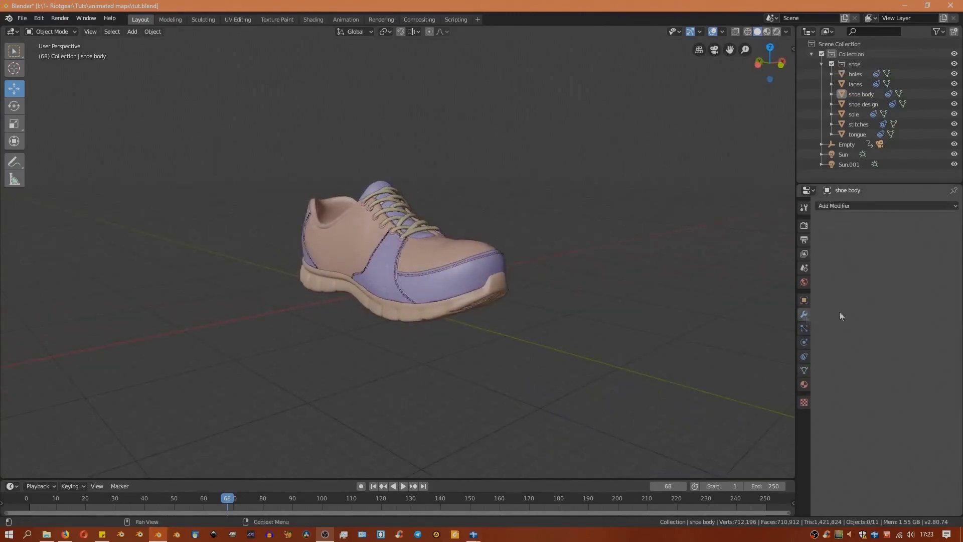
left_click(861, 206)
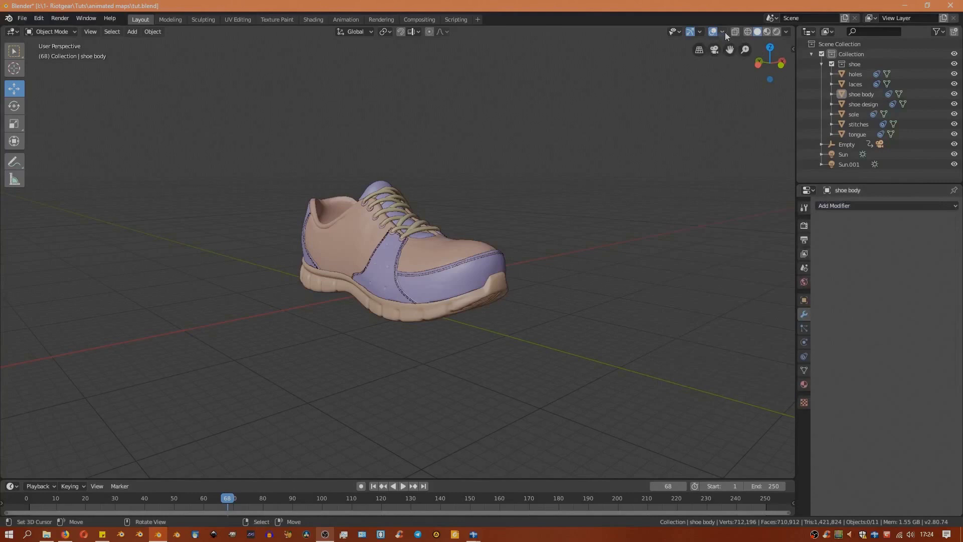
left_click(858, 206)
left_click(838, 261)
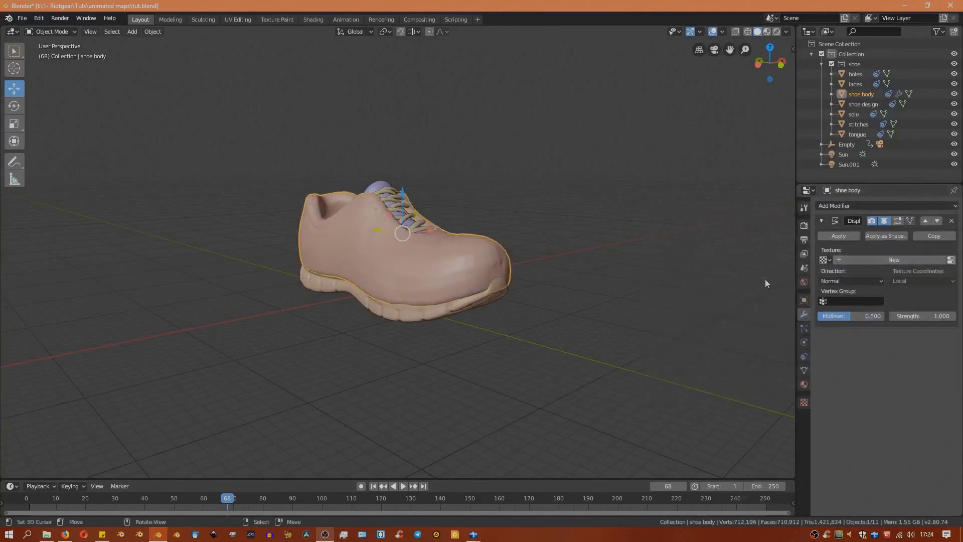
left_click(853, 261)
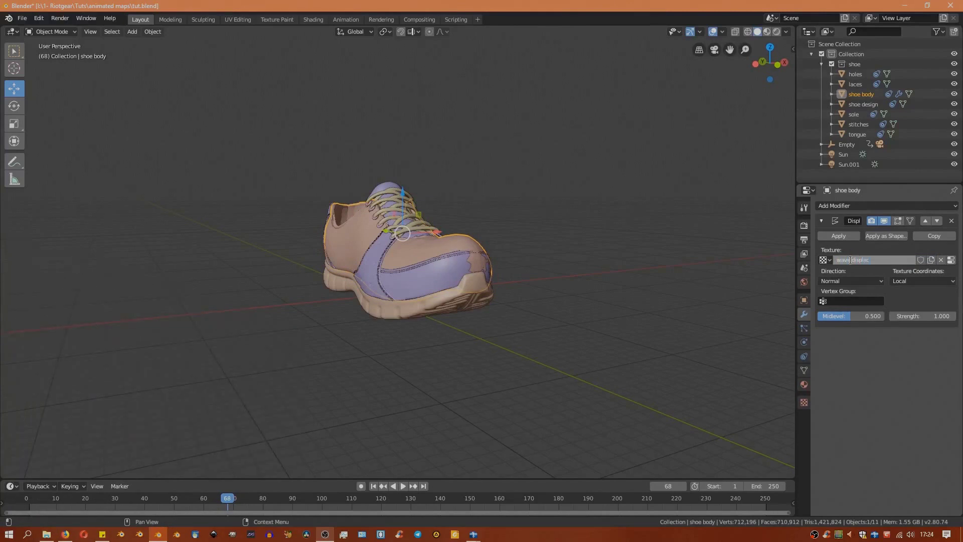
- Load Displacement texture.mov as the image source of the wave displacement texture
left_click(951, 259)
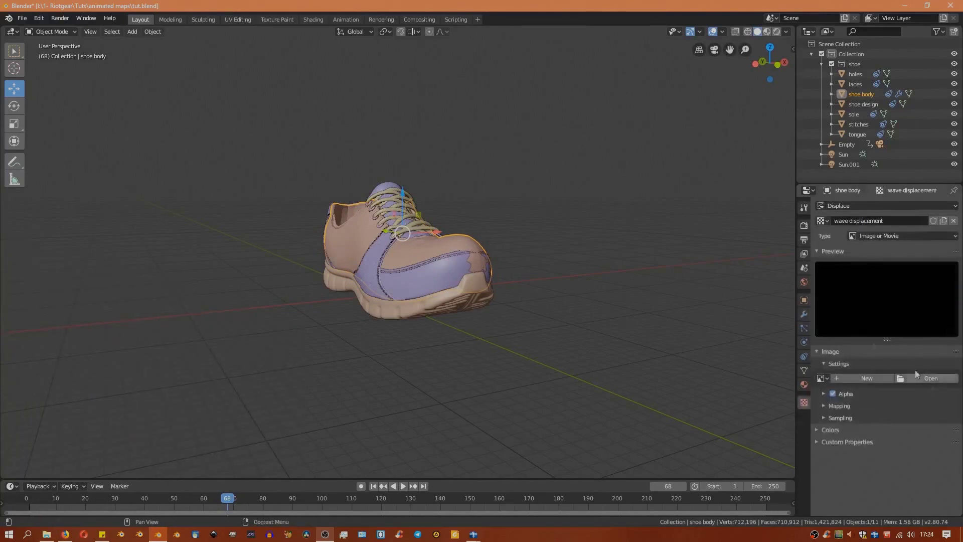
left_click(907, 378)
double_click(147, 119)
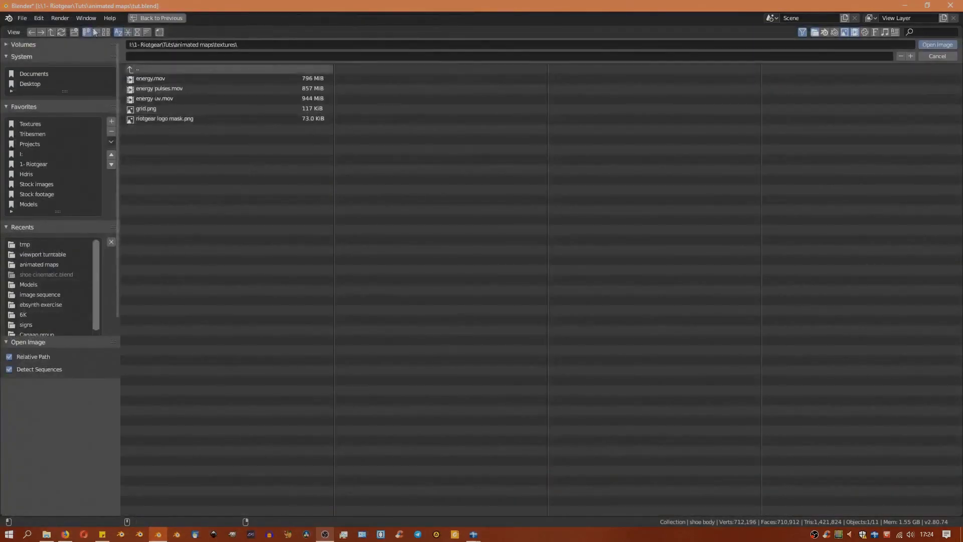
double_click(159, 103)
left_click(694, 100)
left_click(936, 44)
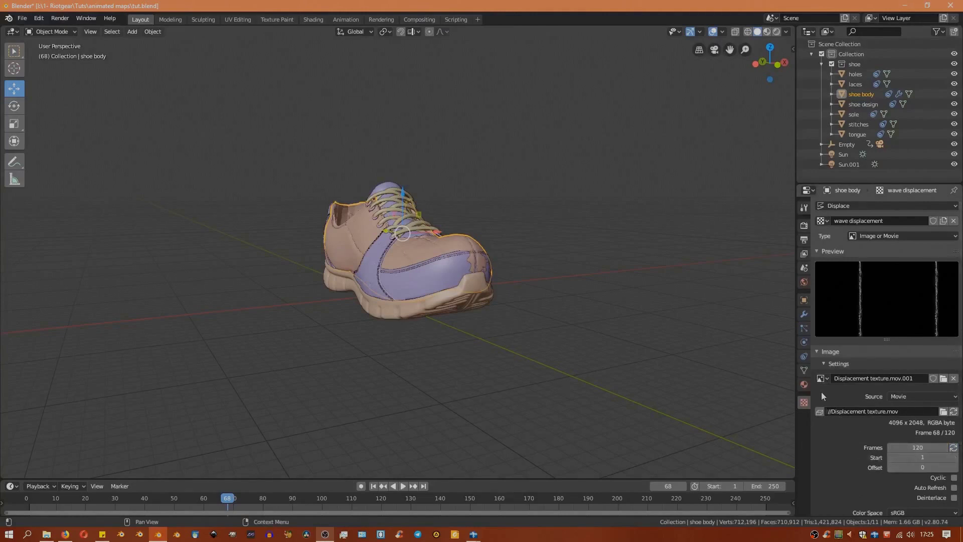
- Examine the wave displacement texture's movie settings and the extension options in its mapping
scroll(846, 398, "down", 5)
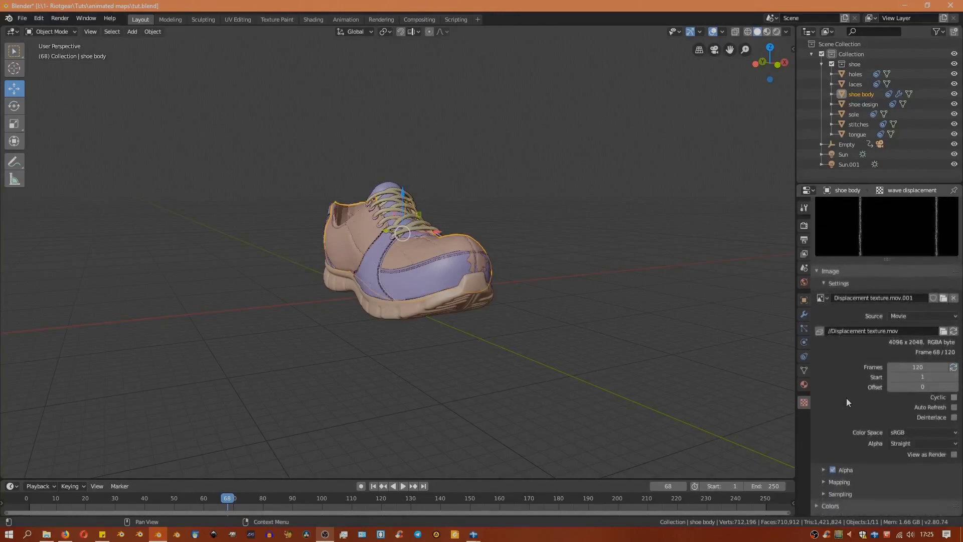
left_click(823, 474)
scroll(843, 452, "down", 4)
left_click(923, 425)
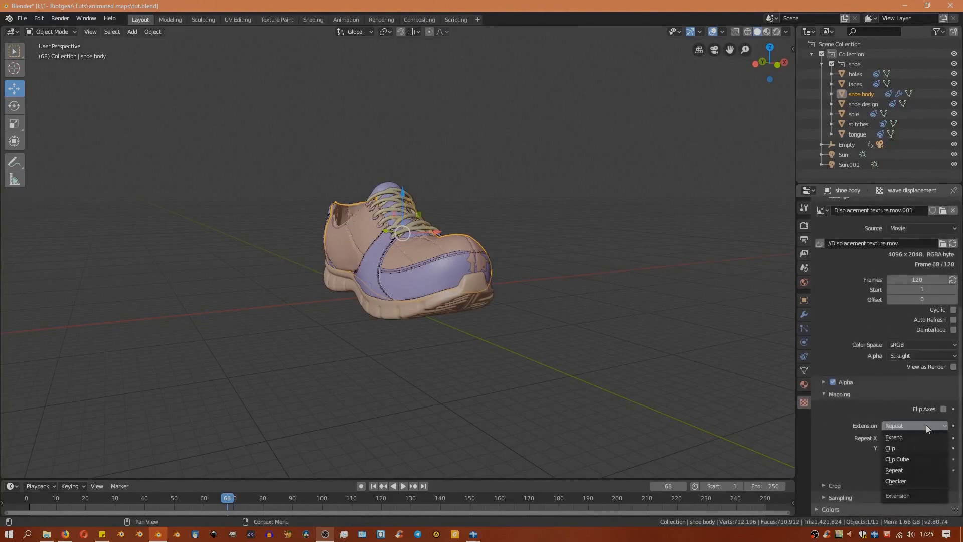
scroll(891, 398, "up", 8)
- Set the Displace modifier's texture coordinates to UV and strength to 2.1, and play the animation, stopping at frame 38
left_click(804, 314)
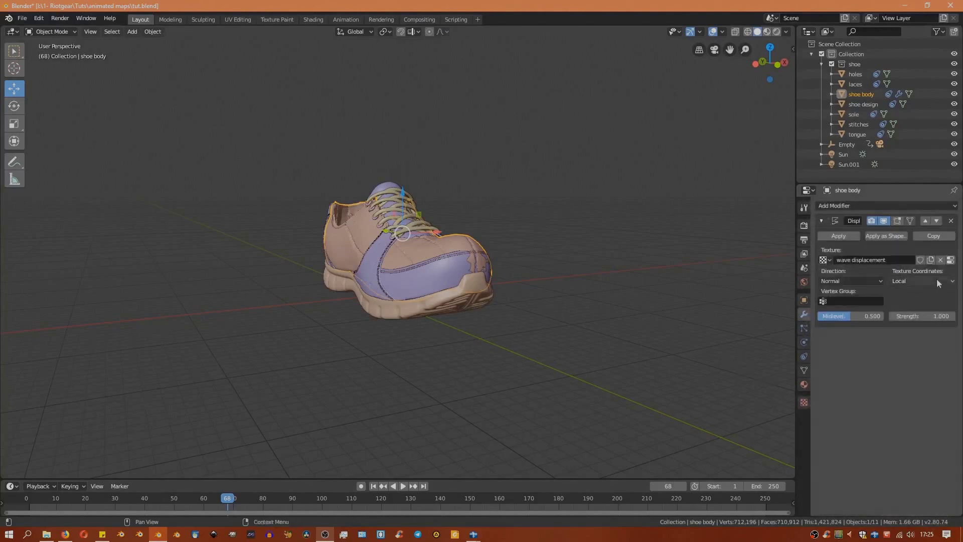
left_click(937, 279)
left_click(898, 326)
middle_click_drag(441, 288, 483, 286)
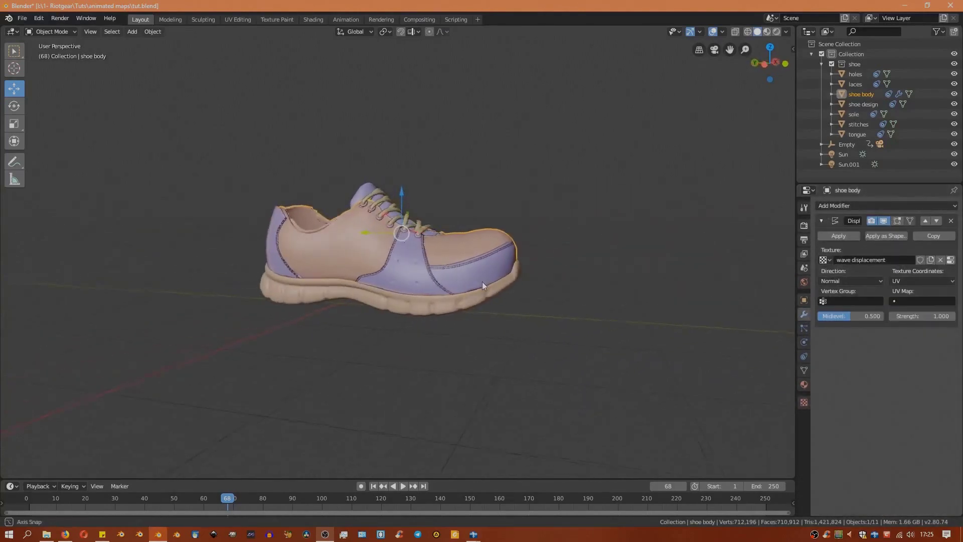
left_click_drag(918, 315, 939, 315)
left_click(403, 485)
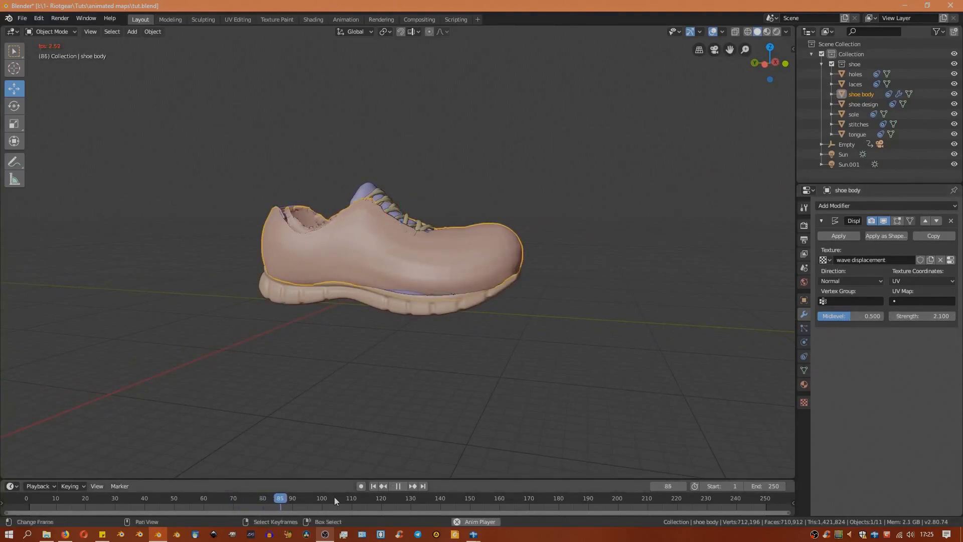
scroll(334, 497, "down", 2)
scroll(334, 496, "down", 1)
key("space")
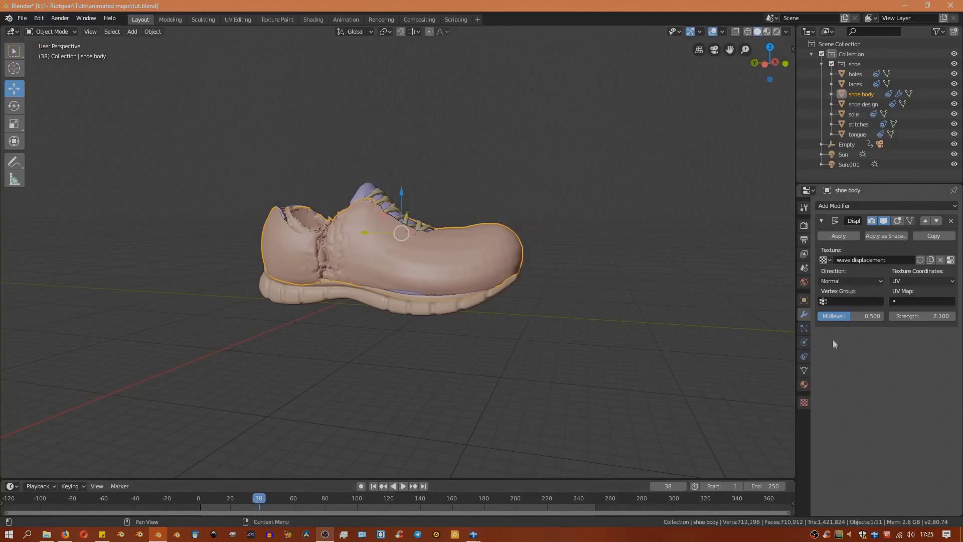
- Set the shoe body's Displace midlevel to 0 and strength to 2.2
left_click_drag(853, 316, 833, 316)
mouse_move(481, 281)
middle_mouse_down()
mouse_move(411, 285)
mouse_move(592, 286)
mouse_move(481, 291)
middle_mouse_up()
scroll(444, 296, "up", 5)
scroll(445, 297, "down", 3)
left_click_drag(922, 316, 933, 316)
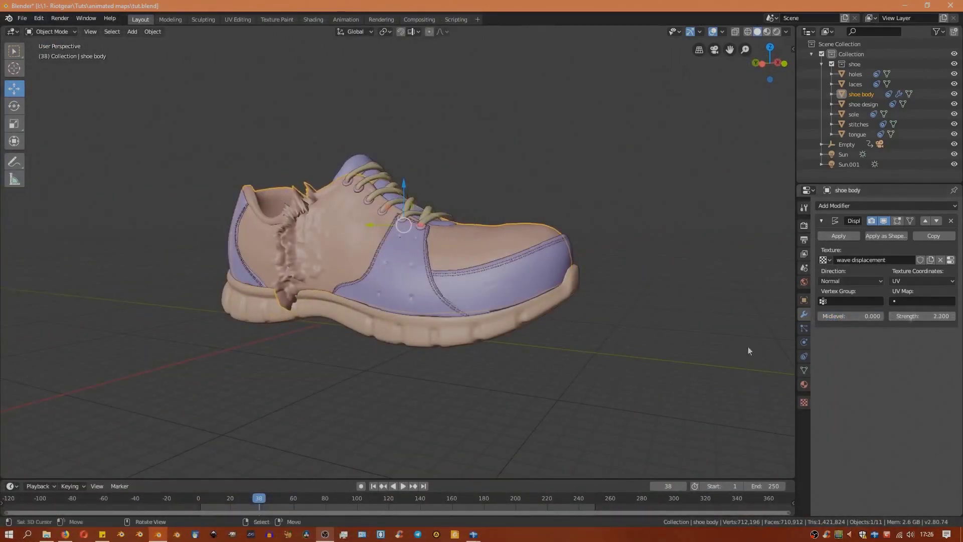
- Play the animation from the first frame to frame 21 with nothing selected, and set the shoe body's displacement strength to 1.51
key("alt+a")
middle_click_drag(461, 326, 411, 341)
middle_click_drag(552, 321, 381, 326)
left_click(374, 486)
left_click(402, 486)
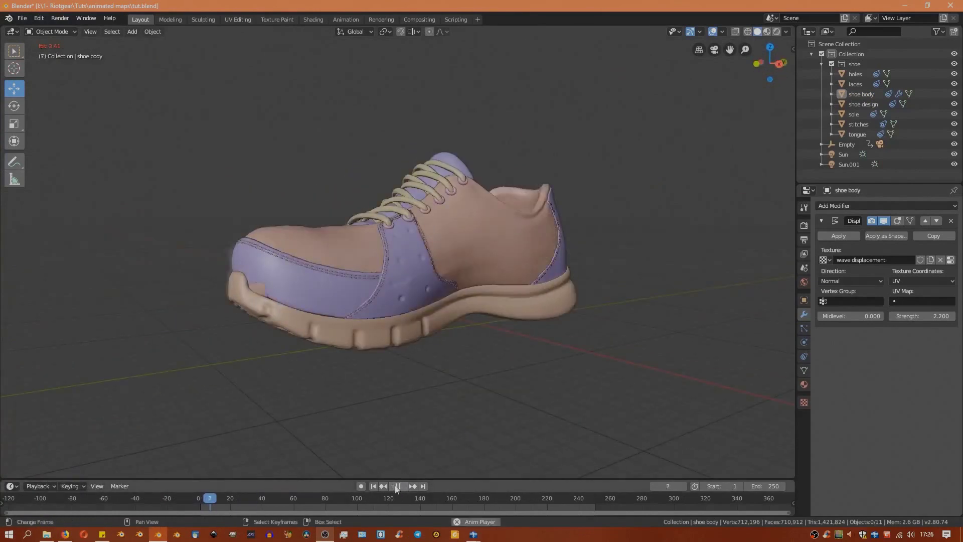
left_click(397, 486)
left_click_drag(922, 316, 928, 316)
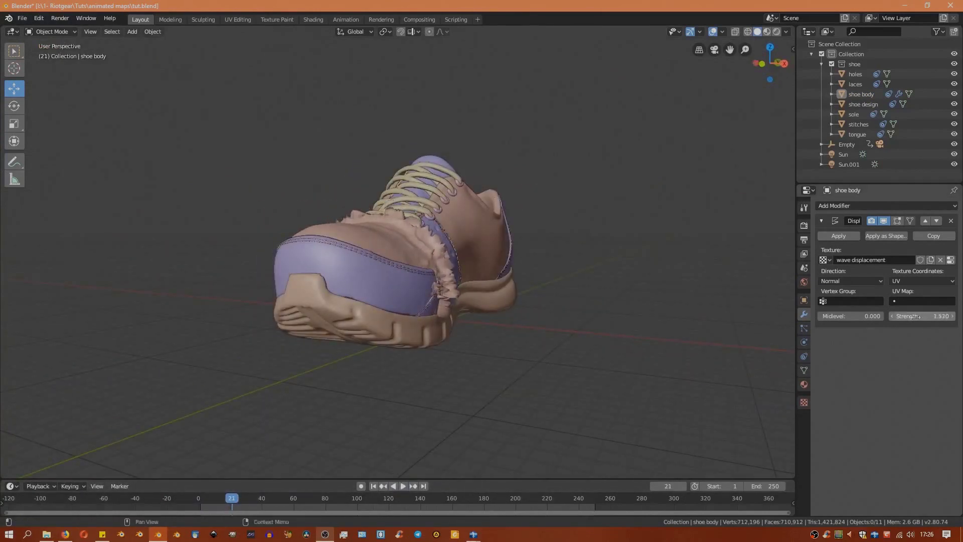
- Link the shoe body's Displace modifier to the laces, shoe design, sole and tongue, and deselect everything
mouse_move(421, 301)
middle_mouse_down()
mouse_move(532, 301)
mouse_move(423, 299)
middle_mouse_up()
right_click(423, 298)
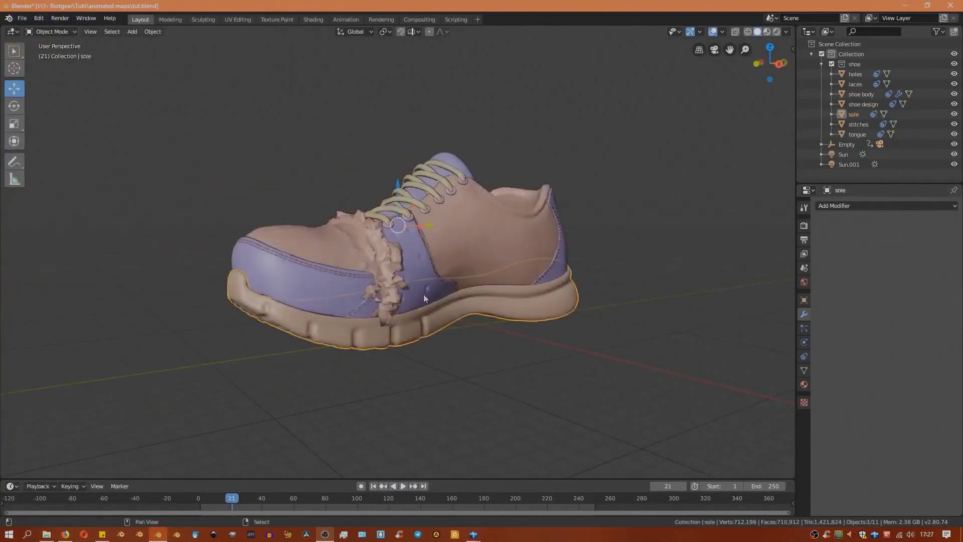
left_click(510, 248, "shift")
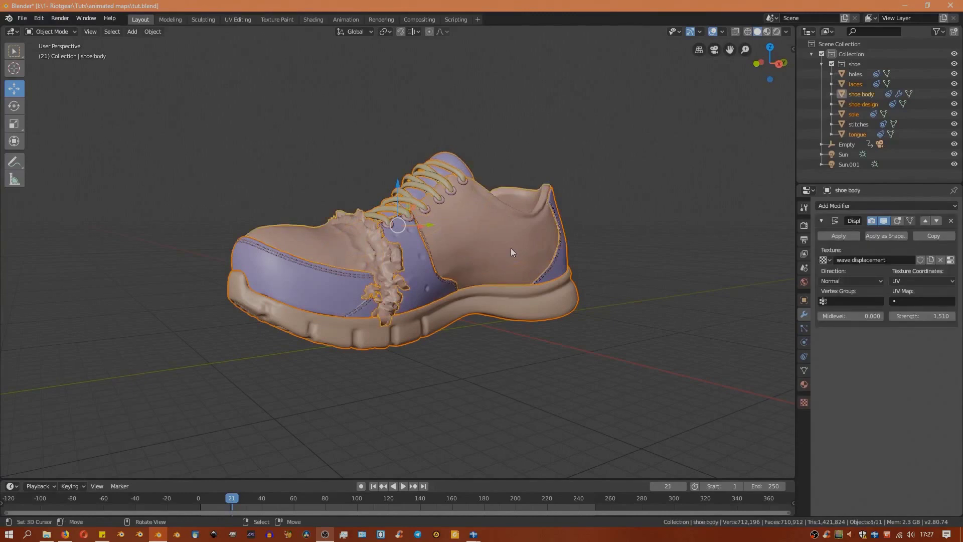
key("ctrl+l")
mouse_move(511, 248)
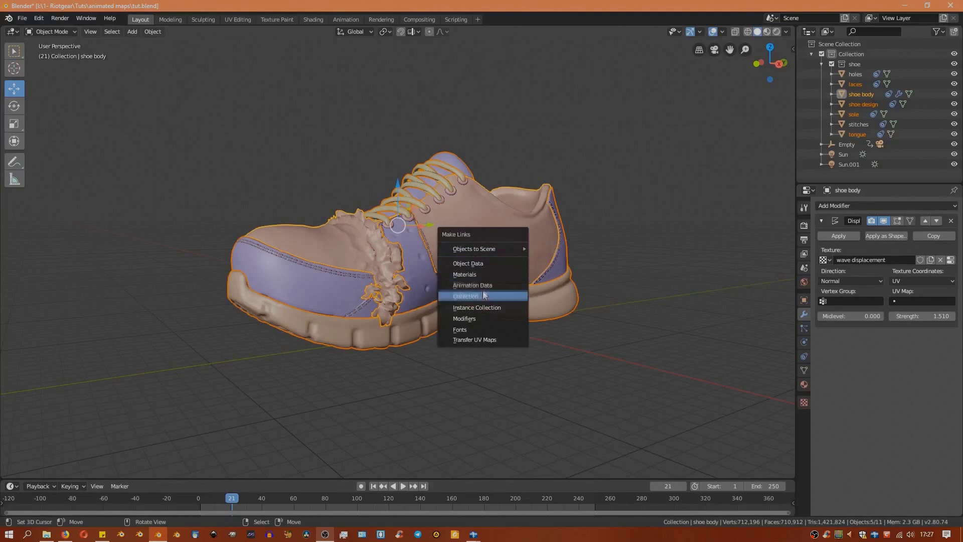
left_click(464, 319)
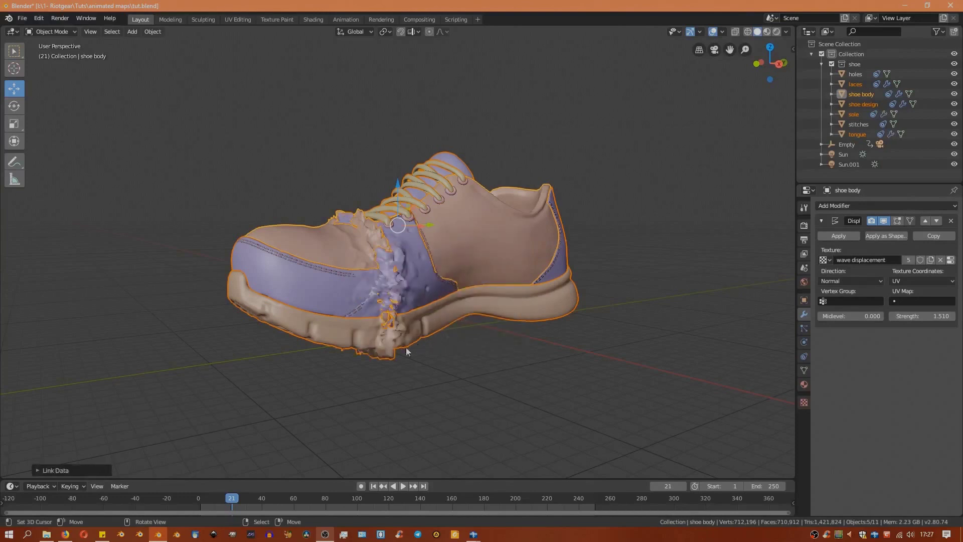
key("alt+a")
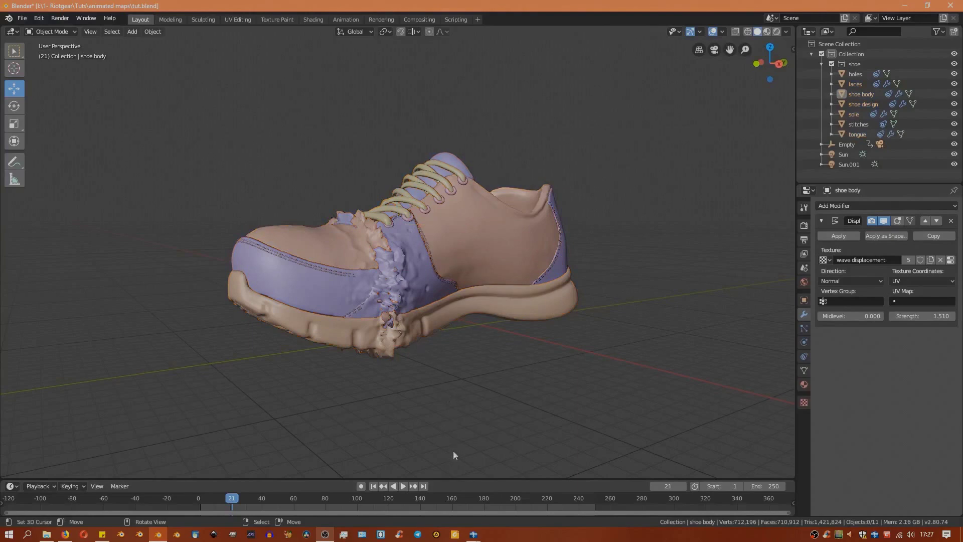
- Play the animation to check the wave displacement travelling across all the shoe parts, and stop it
left_click(403, 486)
middle_click_drag(371, 419, 391, 421)
left_click(399, 486)
middle_click_drag(508, 385, 502, 301)
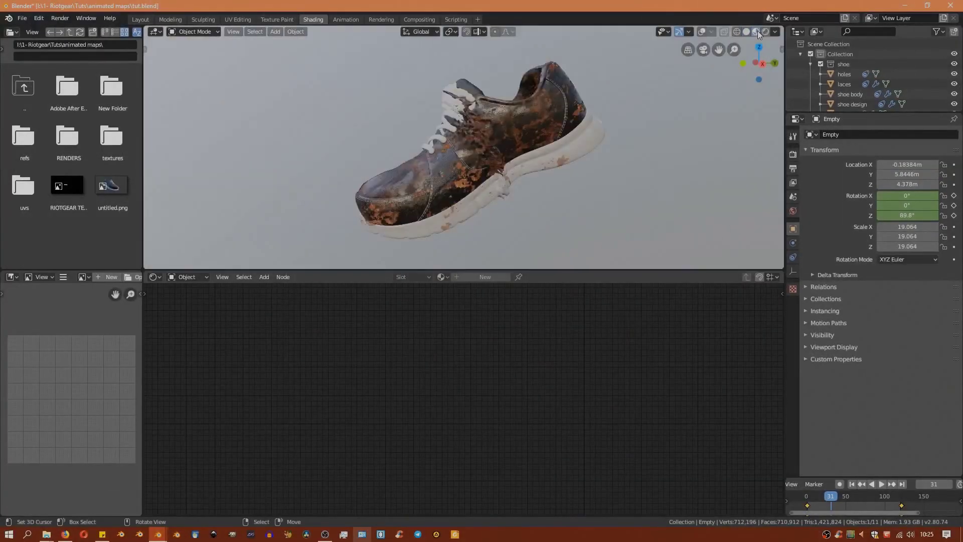
- Examine the sole plastic and rubber material nodes by selecting the sole and shoe design parts
left_click(540, 195)
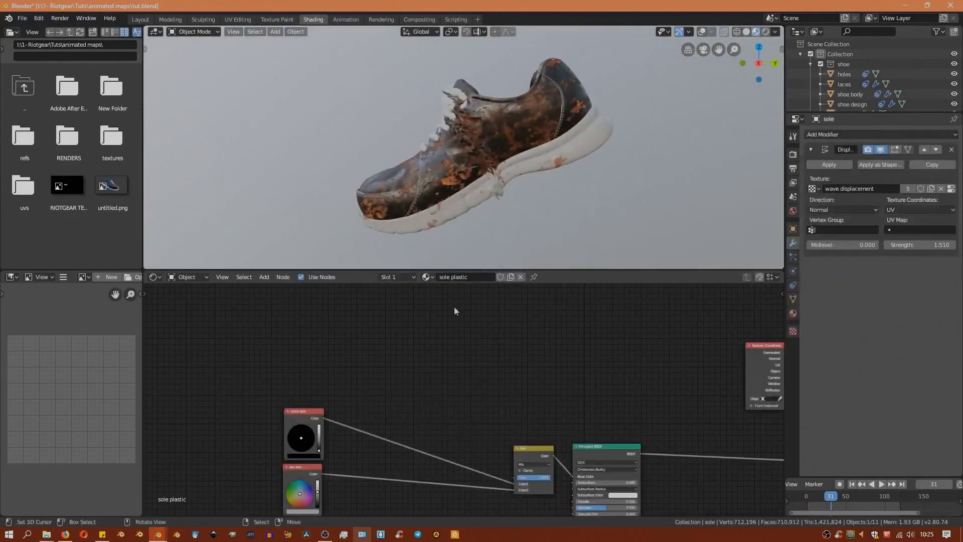
scroll(471, 391, "down", 5)
middle_click_drag(489, 391, 475, 317)
scroll(503, 314, "up", 1)
scroll(602, 374, "down", 4)
middle_click_drag(610, 374, 448, 373)
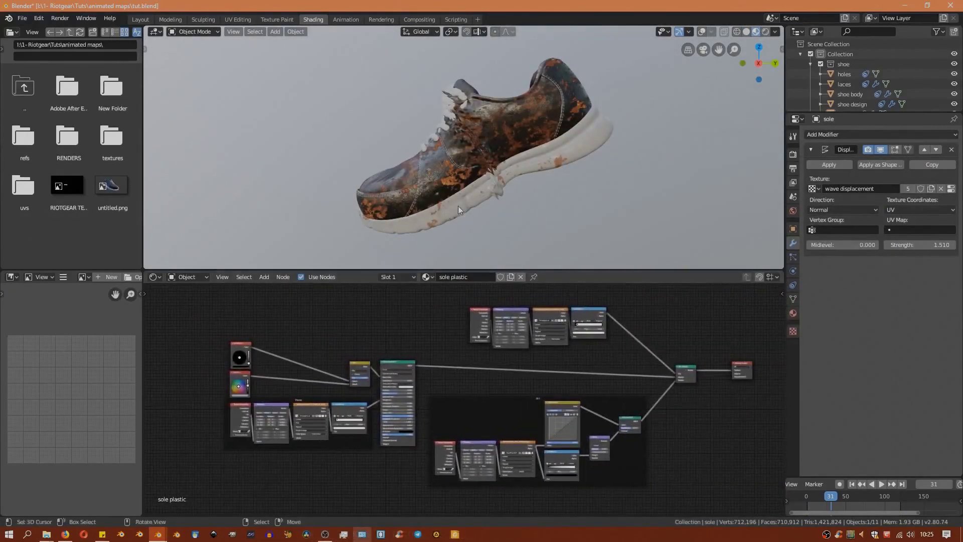
right_click(427, 191)
right_click(395, 174)
right_click(537, 109)
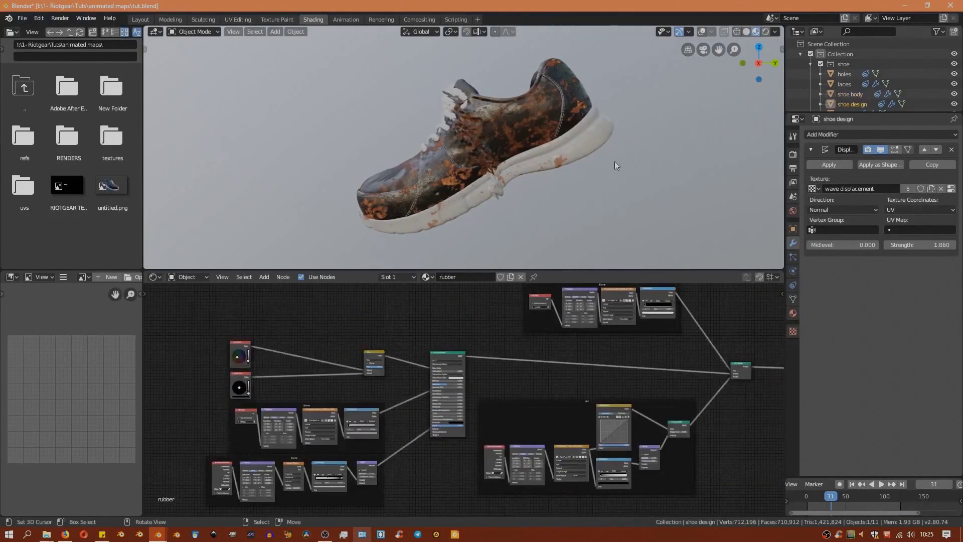
- Examine how the two skin colors are mixed in the shoe fabric, sole plastic, rubber and laces materials
left_click(497, 134)
key("shift+alt+z")
middle_click_drag(517, 171, 578, 197)
scroll(408, 372, "up", 4)
middle_click_drag(407, 372, 664, 447)
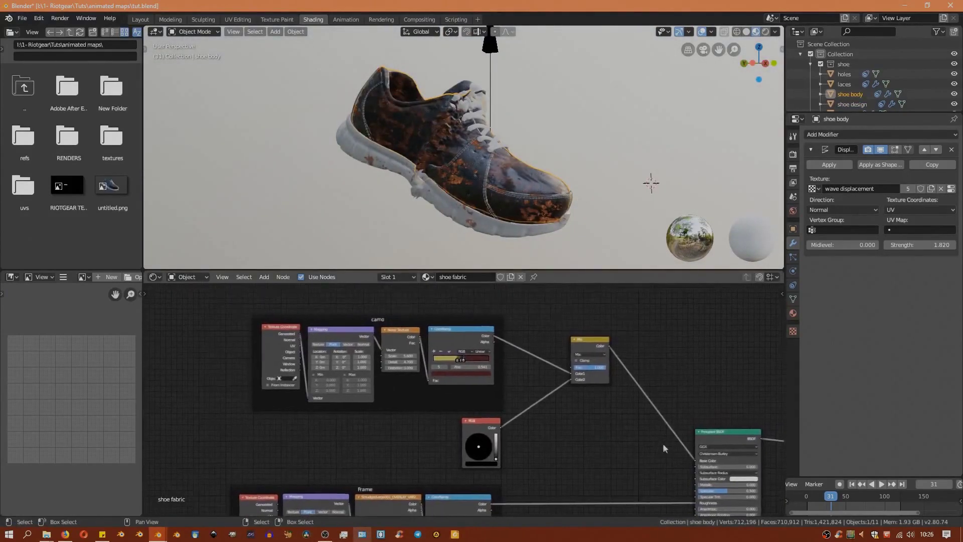
left_click_drag(480, 421, 468, 421)
right_click(532, 229)
scroll(533, 378, "up", 3)
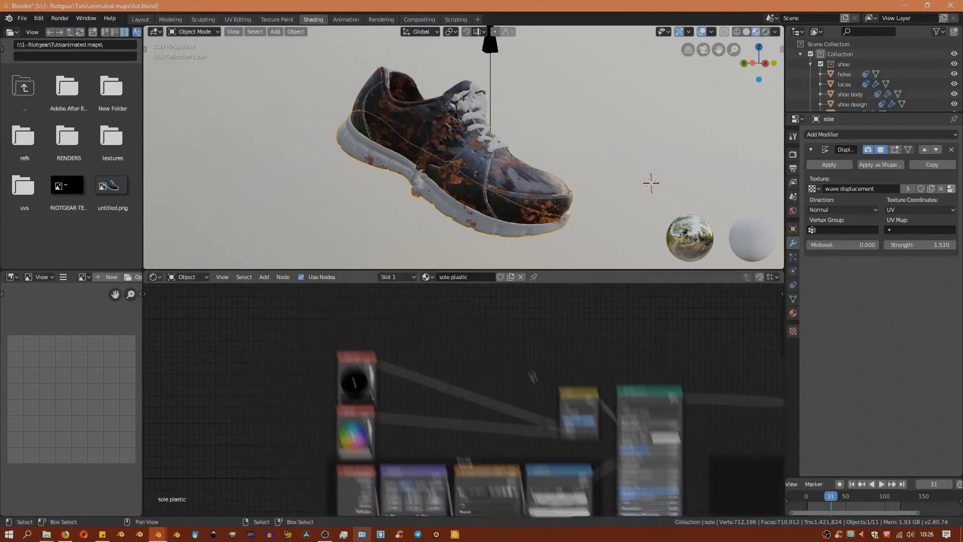
middle_click_drag(533, 396, 522, 372)
left_click_drag(572, 357, 562, 354)
mouse_move(573, 386)
left_mouse_down()
mouse_move(542, 386)
mouse_move(576, 386)
left_mouse_up()
right_click(479, 200)
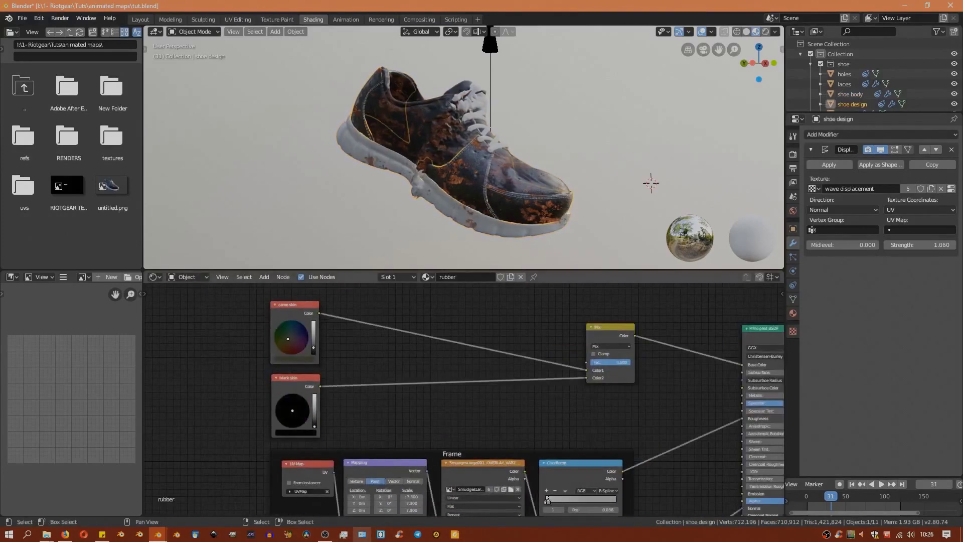
left_click(479, 133)
- Set the factor of the shoe fabric's color Mix node to 0 to preview the camo skin without overlays
right_click(524, 173)
middle_click_drag(578, 322, 619, 416)
scroll(619, 416, "down", 2)
middle_click_drag(519, 235, 360, 237)
left_click(701, 32)
scroll(557, 191, "up", 1)
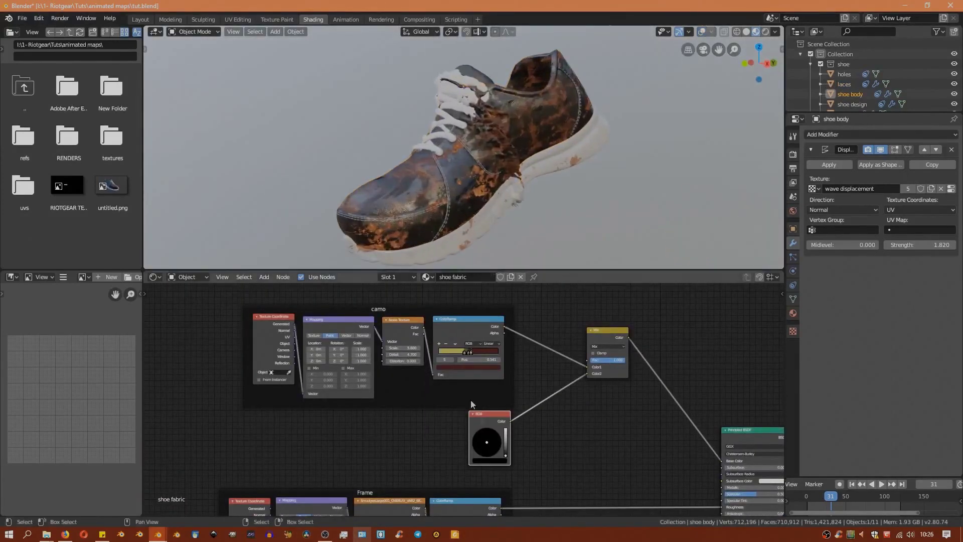
left_click_drag(624, 360, 591, 360)
middle_click_drag(420, 236, 568, 235)
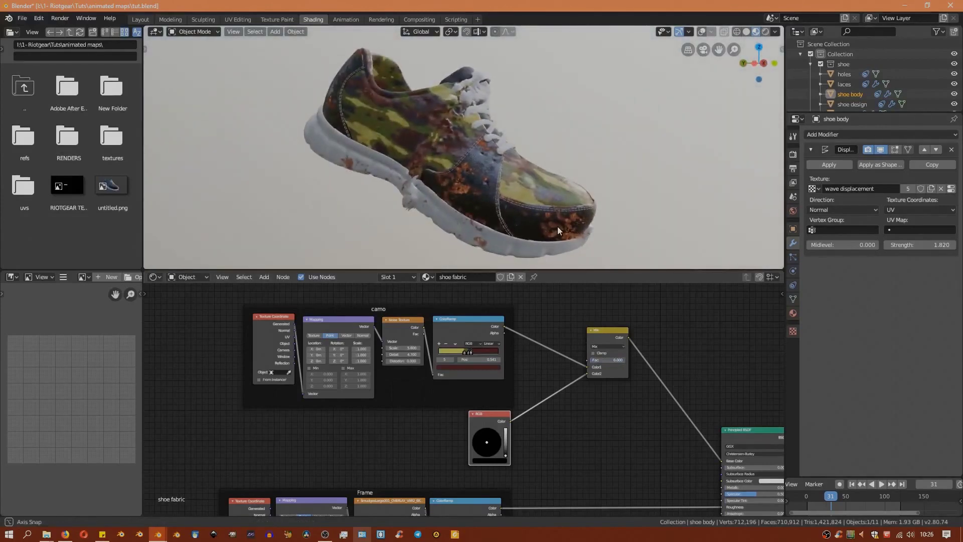
- Set the Displace strength to 0 on the sole, shoe design, shoe body, laces and tongue
left_click(456, 233)
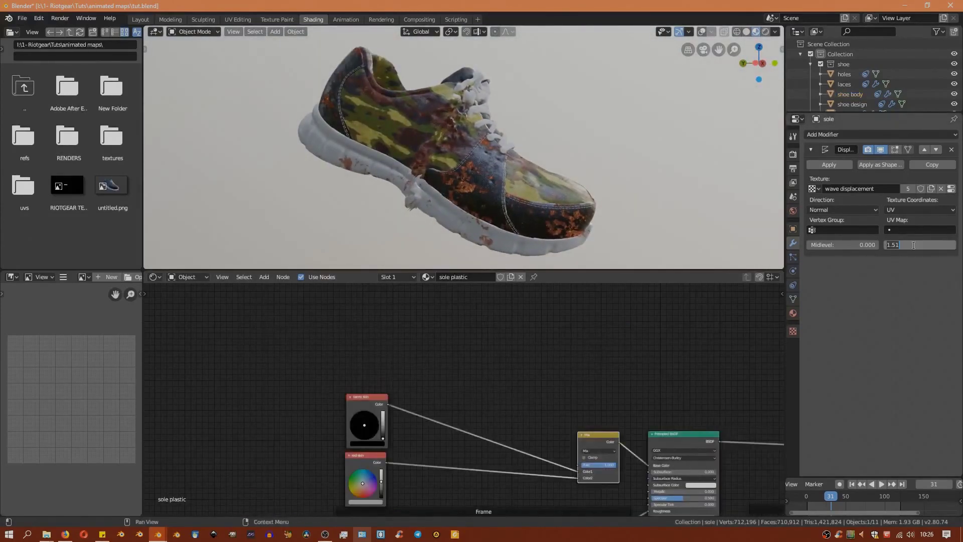
left_click(498, 197)
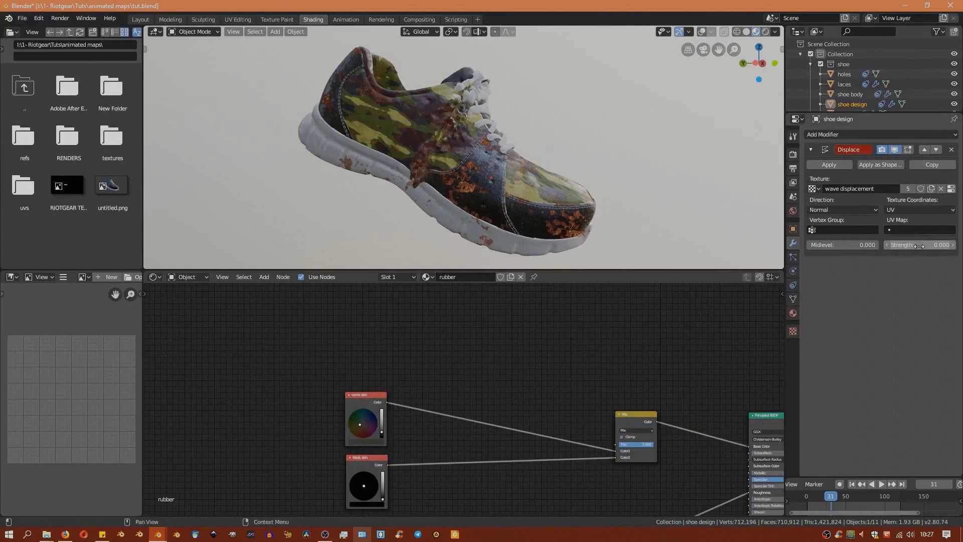
left_click(537, 179)
left_click(474, 97)
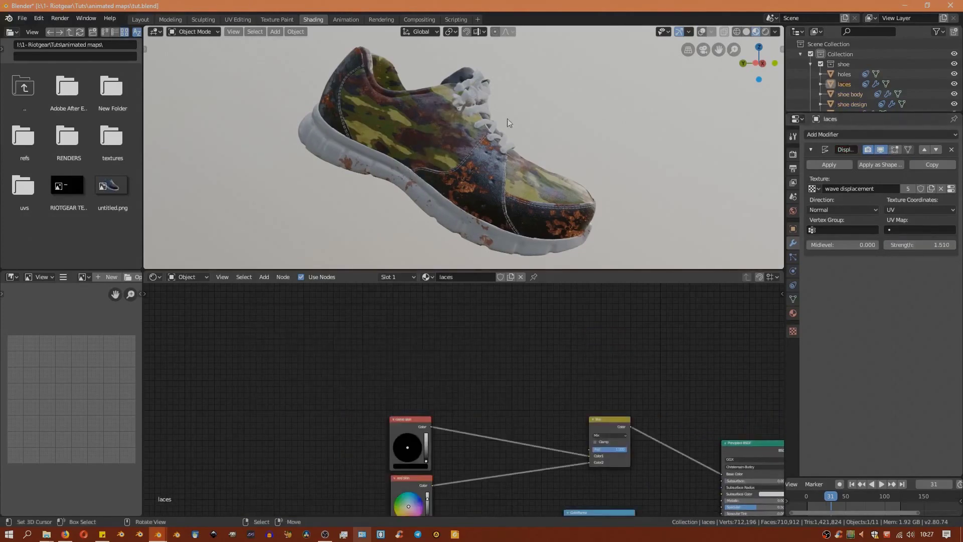
key("Return")
left_click(459, 76)
left_click(931, 244)
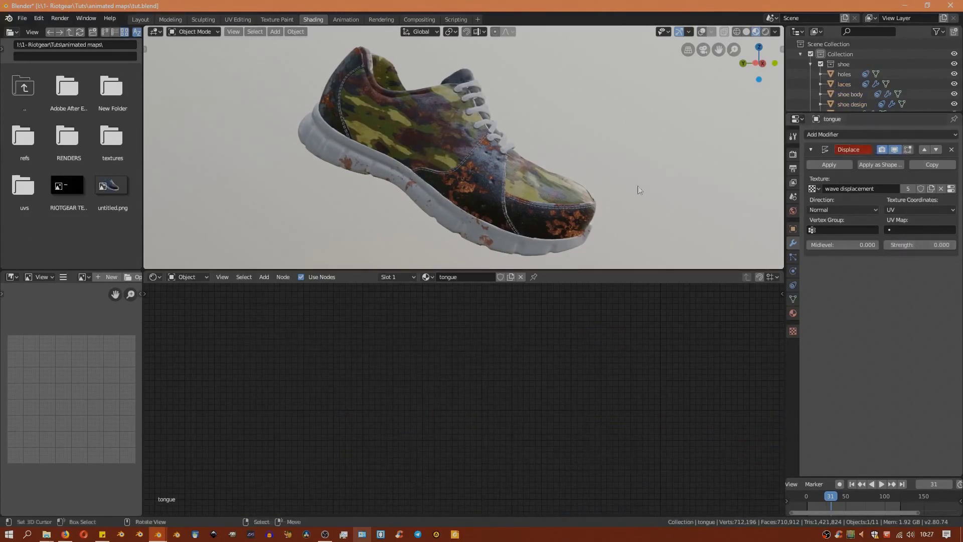
- Add an Image Texture node with mapping and texture coordinates to the shoe fabric material and load mask.mov into it
middle_click_drag(639, 190, 740, 119)
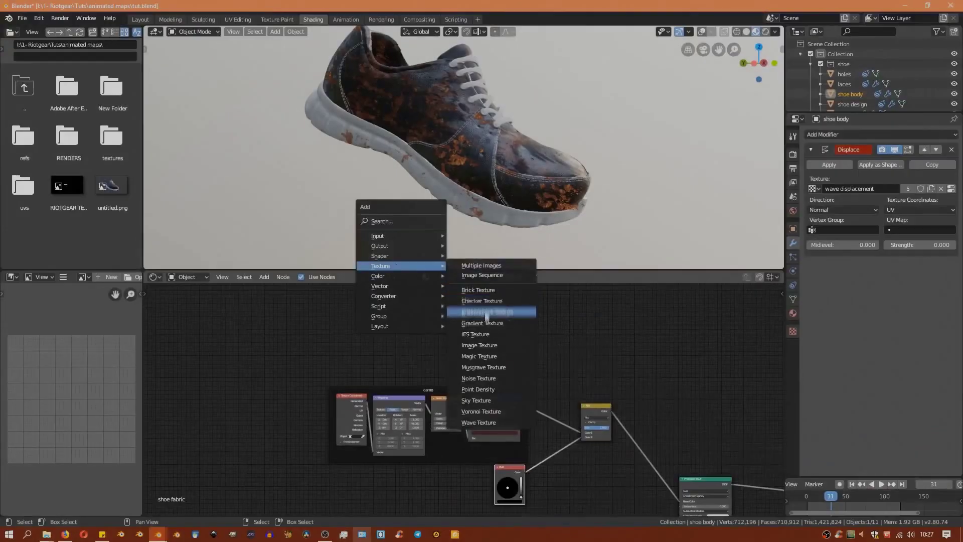
left_click(482, 308)
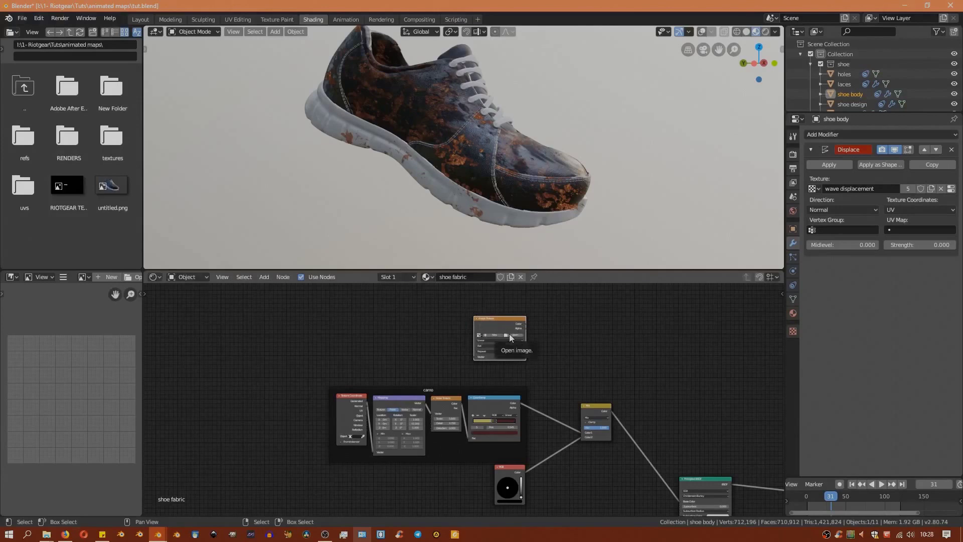
key("ctrl+t")
left_click(514, 335)
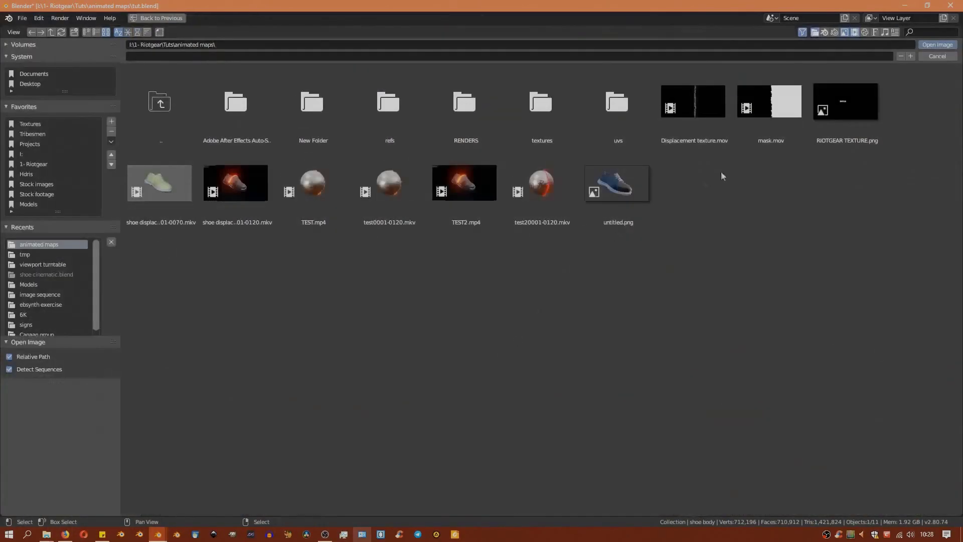
left_click(770, 115)
left_click(937, 45)
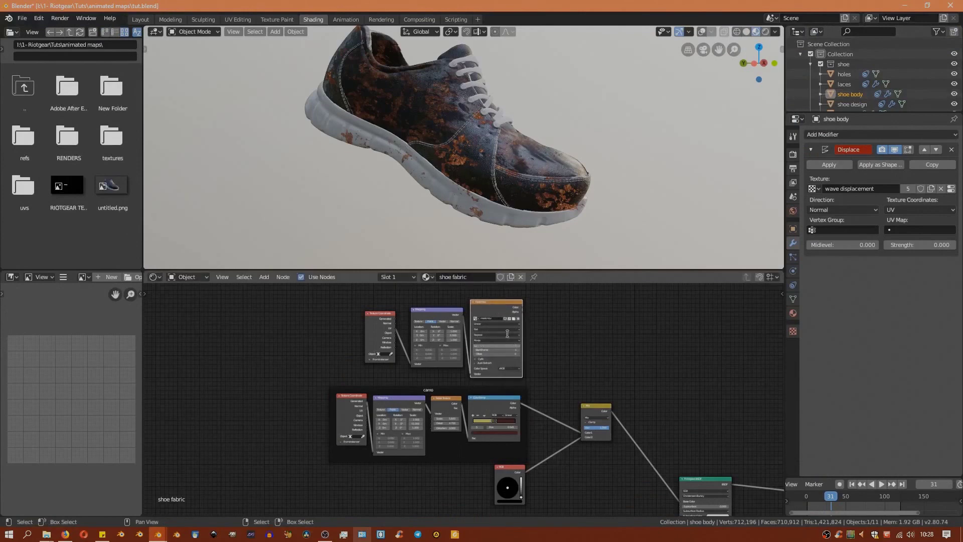
- Set the mask.mov texture to 120 frames with Auto Refresh enabled, and space out its mapping nodes
scroll(533, 361, "up", 4)
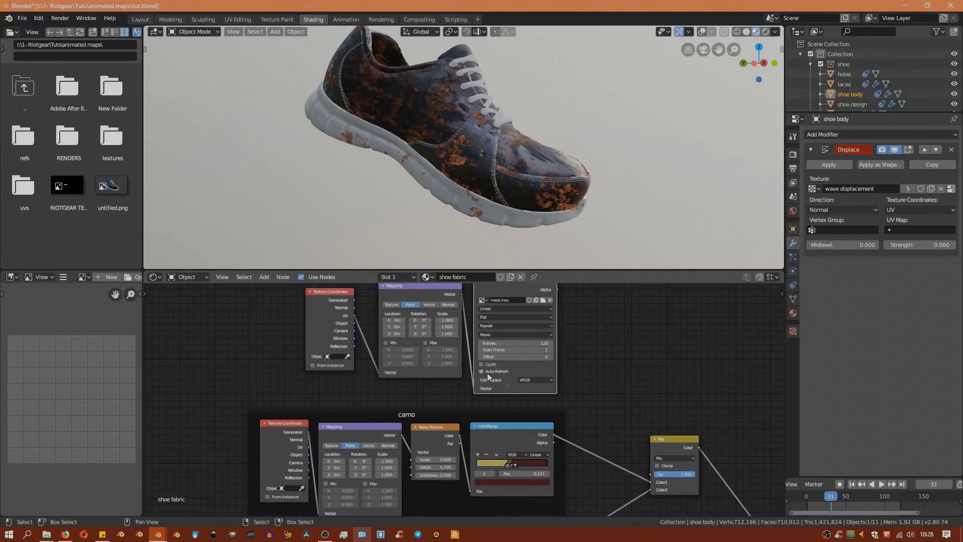
scroll(498, 378, "down", 2)
left_click_drag(403, 305, 374, 305)
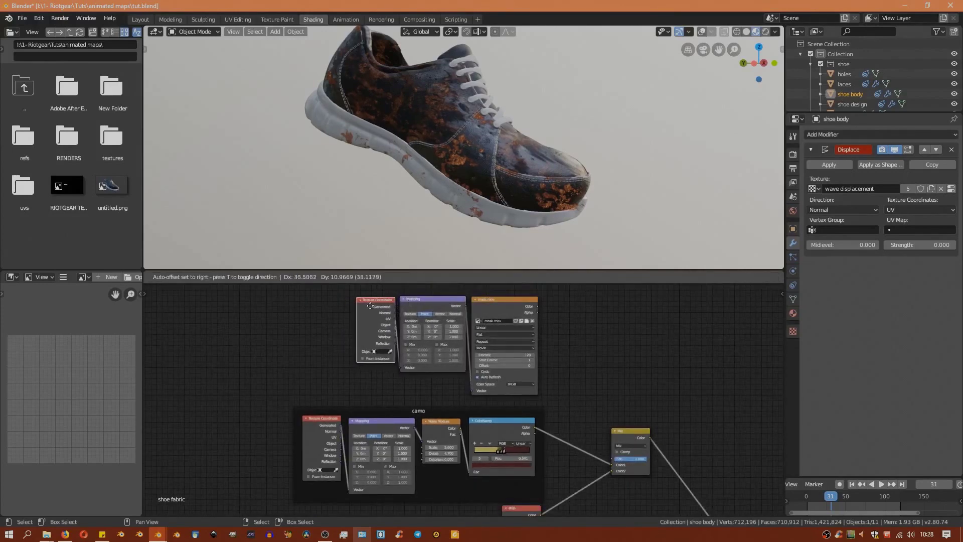
left_click_drag(485, 303, 488, 300)
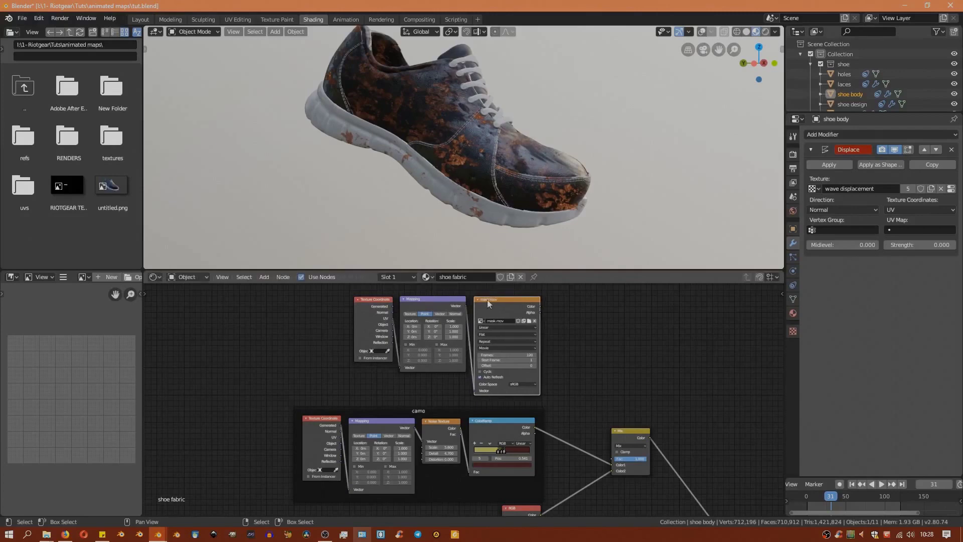
- Connect the mask.mov color to the factor of the Mix node that blends the camo and black skins
scroll(552, 374, "down", 2)
middle_click_drag(552, 374, 458, 368)
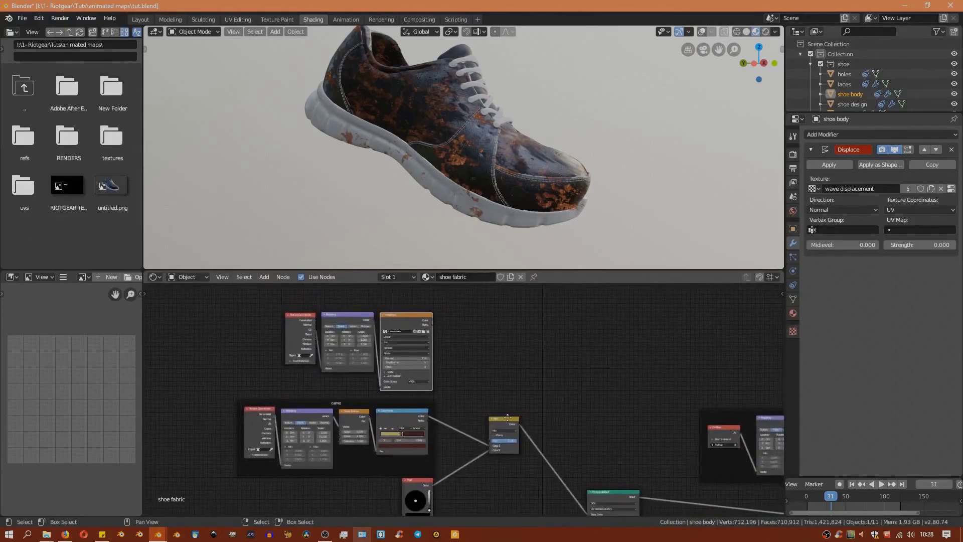
left_click_drag(508, 417, 531, 418)
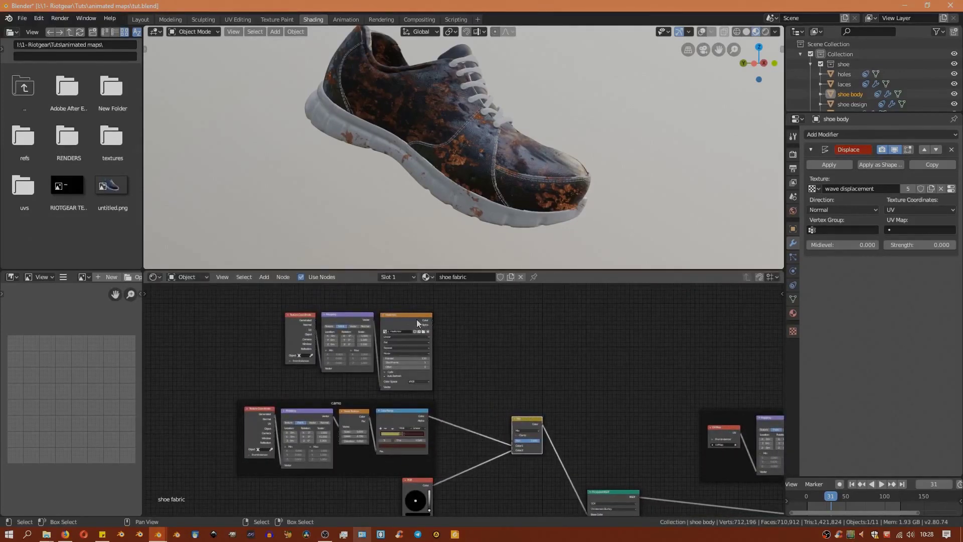
left_click_drag(432, 320, 512, 440)
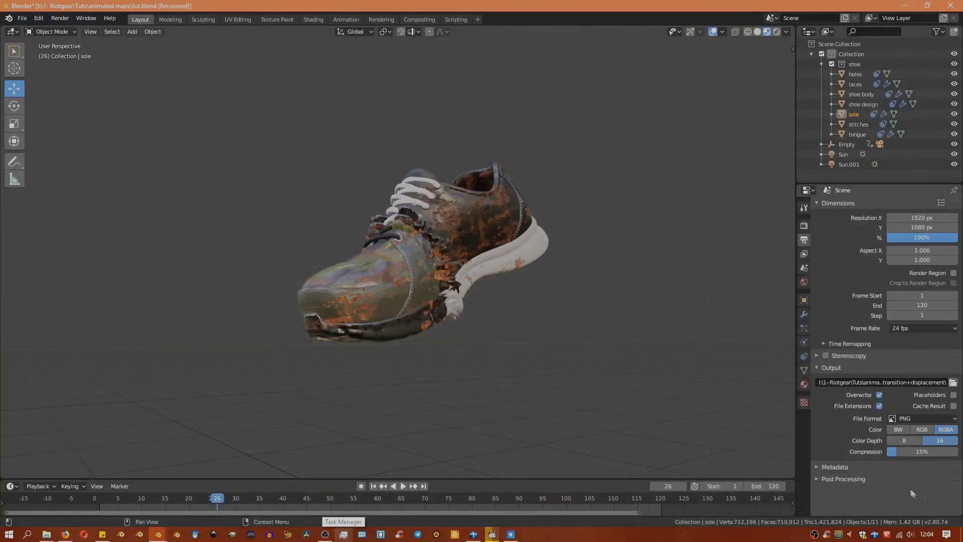
- In the Shading workspace, blend the sole plastic's Principled BSDF with an Emission shader and feed that Mix Shader into the final Mix Shader
mouse_move(474, 351)
middle_mouse_down()
mouse_move(651, 348)
mouse_move(537, 354)
mouse_move(567, 305)
mouse_move(550, 301)
mouse_move(541, 313)
middle_mouse_up()
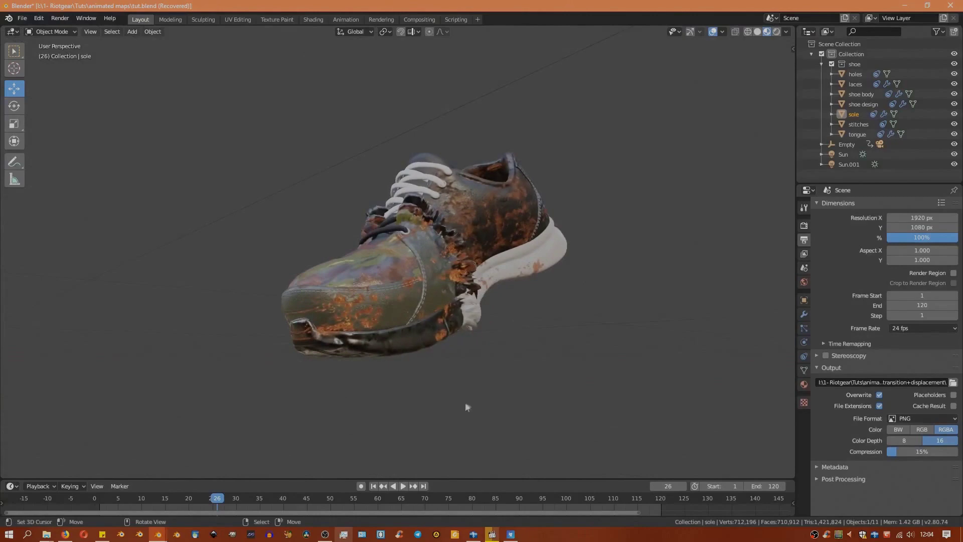
left_click(316, 20)
scroll(446, 311, "up", 3)
middle_click_drag(298, 298, 347, 365)
mouse_move(353, 356)
left_mouse_down()
mouse_move(375, 400)
mouse_move(606, 444)
left_mouse_up()
middle_click_drag(605, 444, 571, 394)
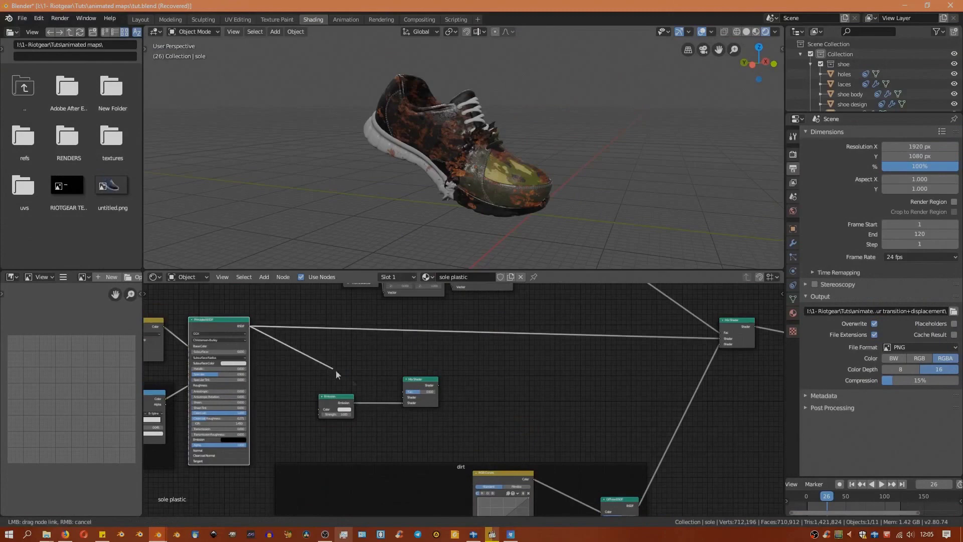
left_click_drag(416, 380, 720, 339)
scroll(450, 363, "down", 2)
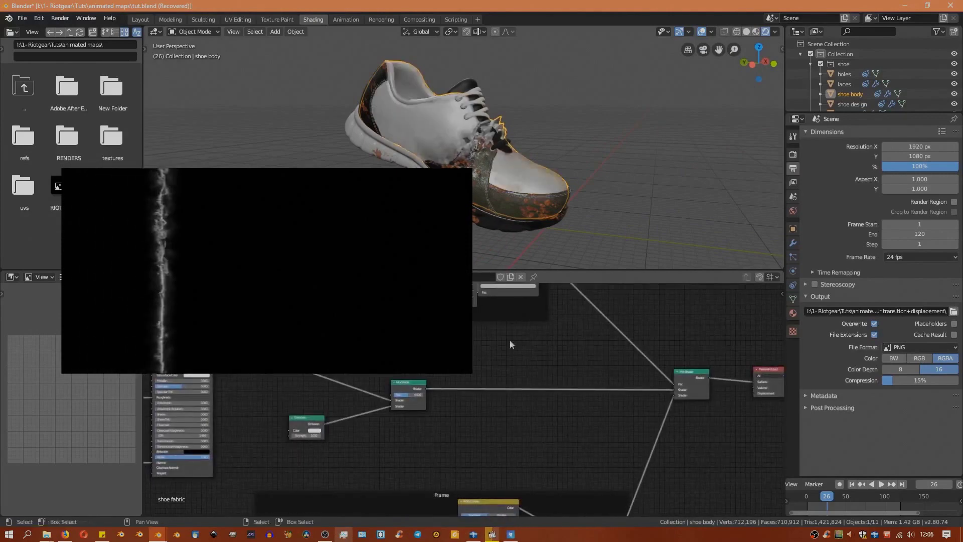
- Add a framed Displacement texture.mov image texture with mapping and texture coordinate nodes to the shoe fabric material
scroll(425, 429, "down", 4)
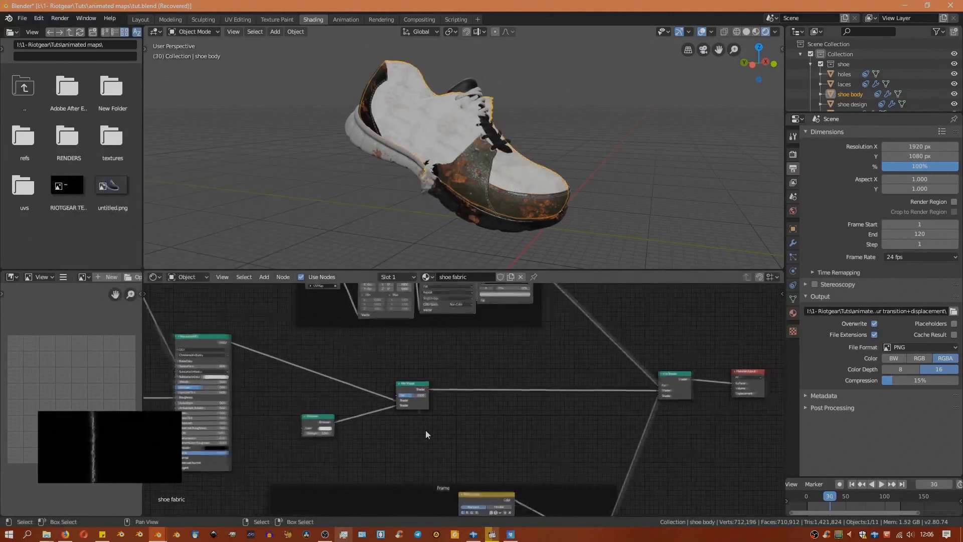
left_click_drag(482, 345, 538, 310)
left_click_drag(443, 402, 443, 352)
middle_click_drag(441, 391, 572, 447)
key("shift+a")
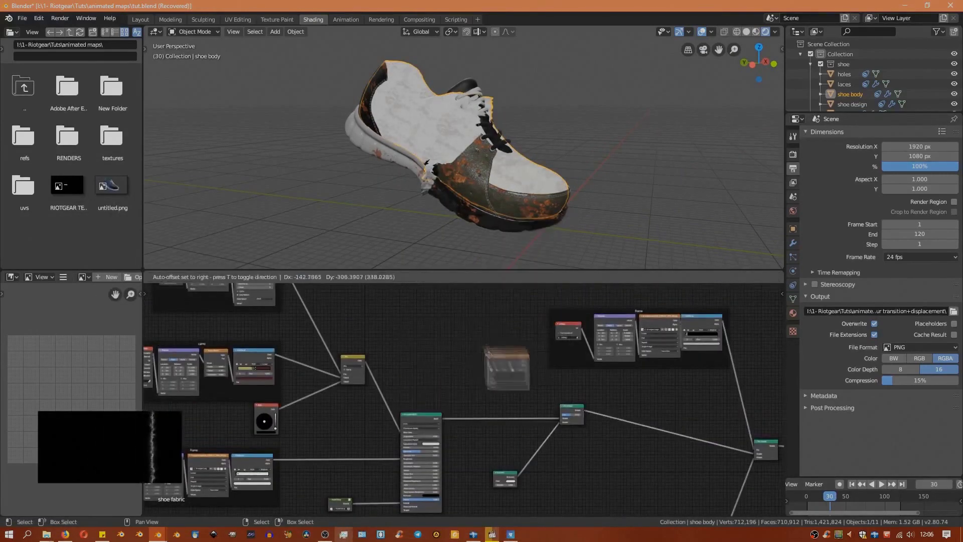
left_click_drag(506, 369, 446, 348)
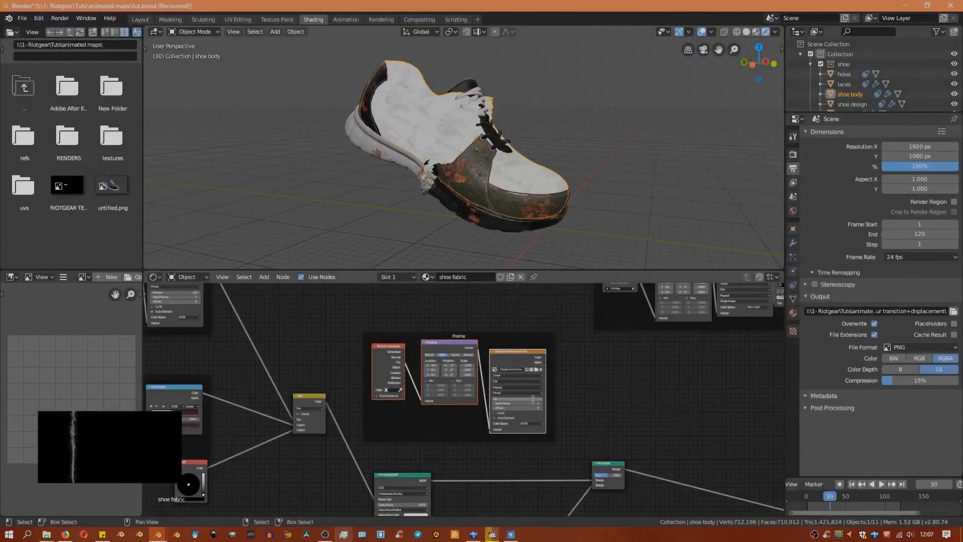
- Connect the displacement movie's color to the factor of the Mix Shader blending the Principled BSDF and Emission
left_click_drag(494, 338, 435, 246)
middle_click_drag(549, 393, 543, 426)
scroll(543, 426, "down", 1)
left_click_drag(561, 491, 567, 489)
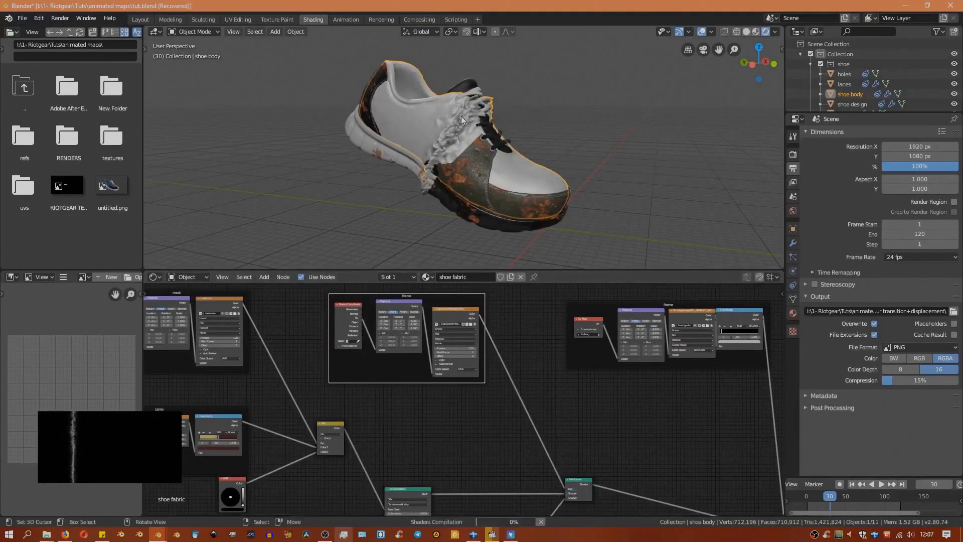
- Set the shoe fabric's Emission strength to 10 and its color to bright green with hue 0.245 and saturation 1
middle_click_drag(515, 395, 507, 286)
scroll(505, 390, "up", 3)
key("Return")
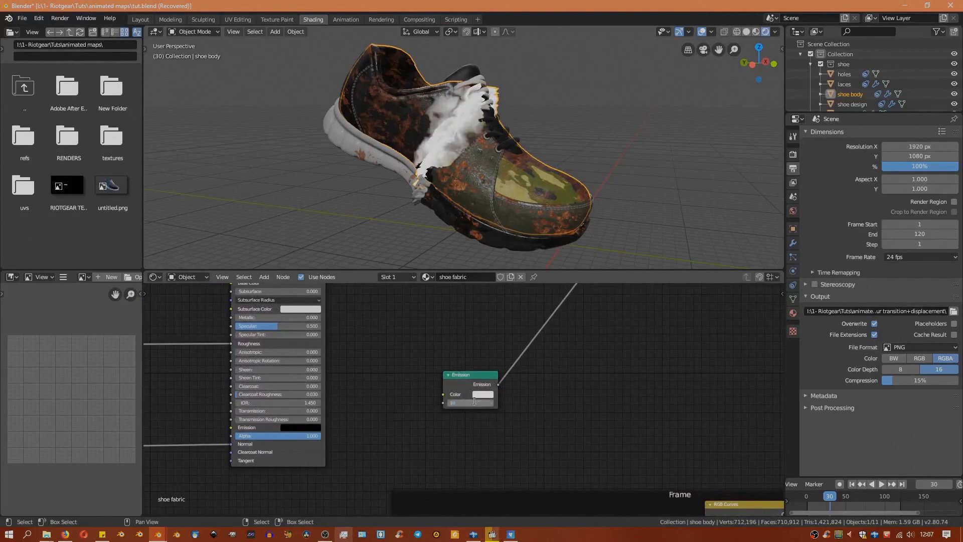
key("Return")
left_click(483, 394)
left_click(481, 307)
left_click_drag(483, 300, 483, 315)
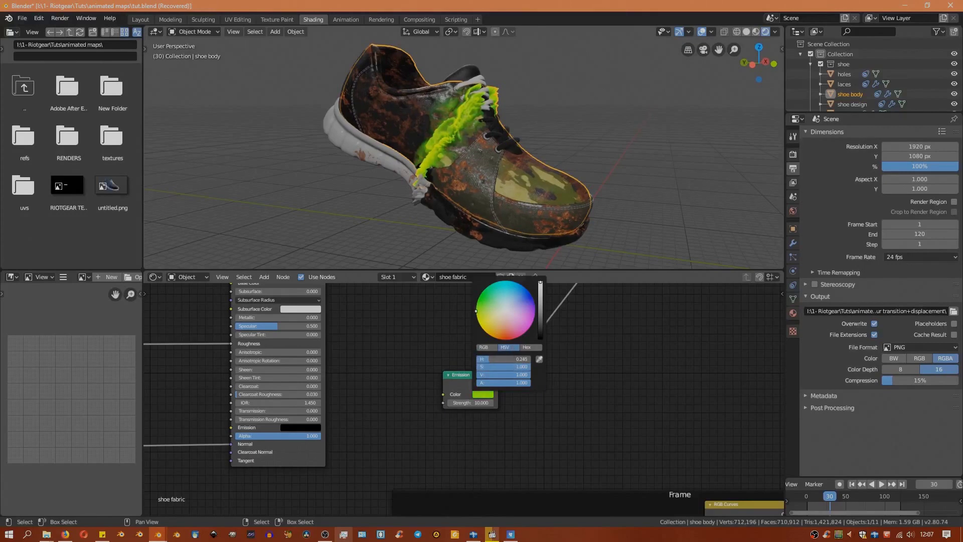
- Select the frame holding the displacement movie texture nodes in the shoe fabric material
scroll(426, 346, "down", 8)
left_click_drag(472, 393, 472, 356)
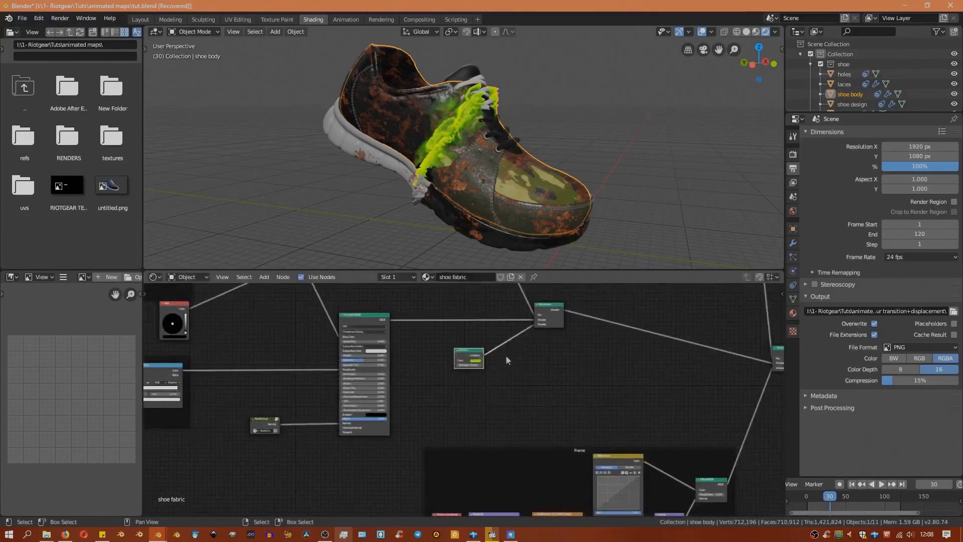
middle_click_drag(507, 359, 524, 417)
scroll(524, 417, "down", 4)
left_click(456, 395)
scroll(534, 451, "down", 3)
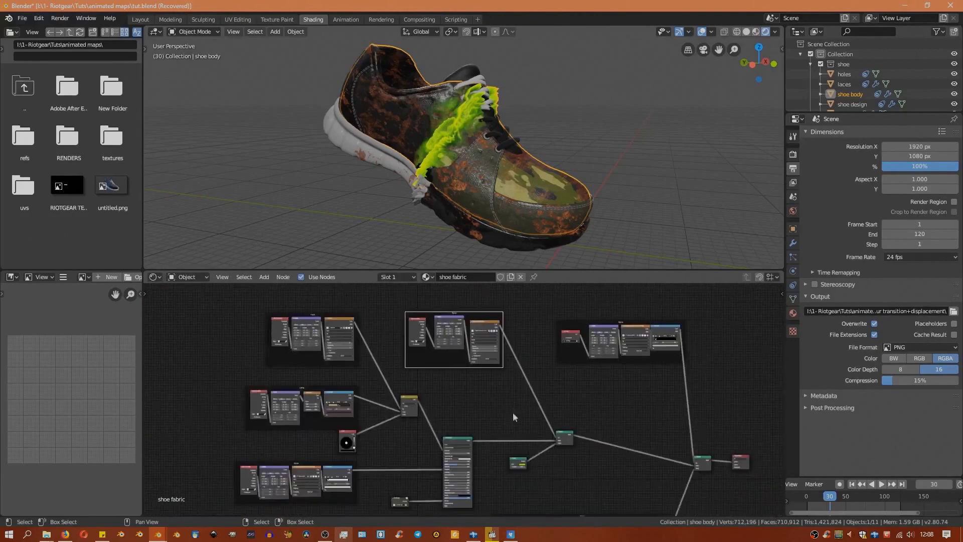